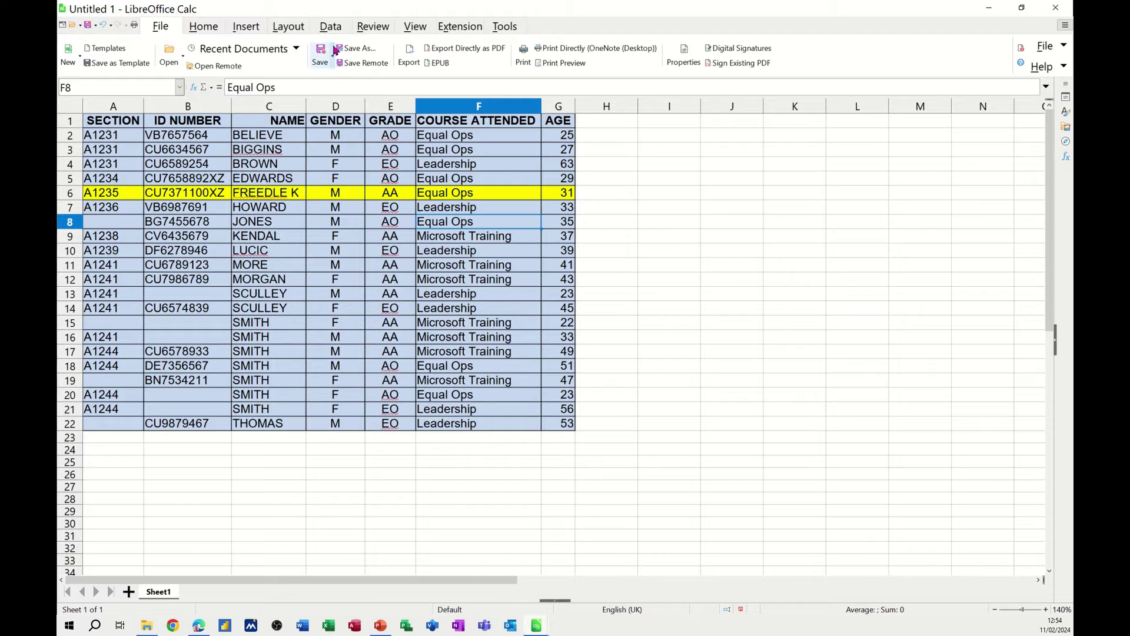
Step: Switch the ribbon to the Data tab to show the data-handling commands
left_click(330, 27)
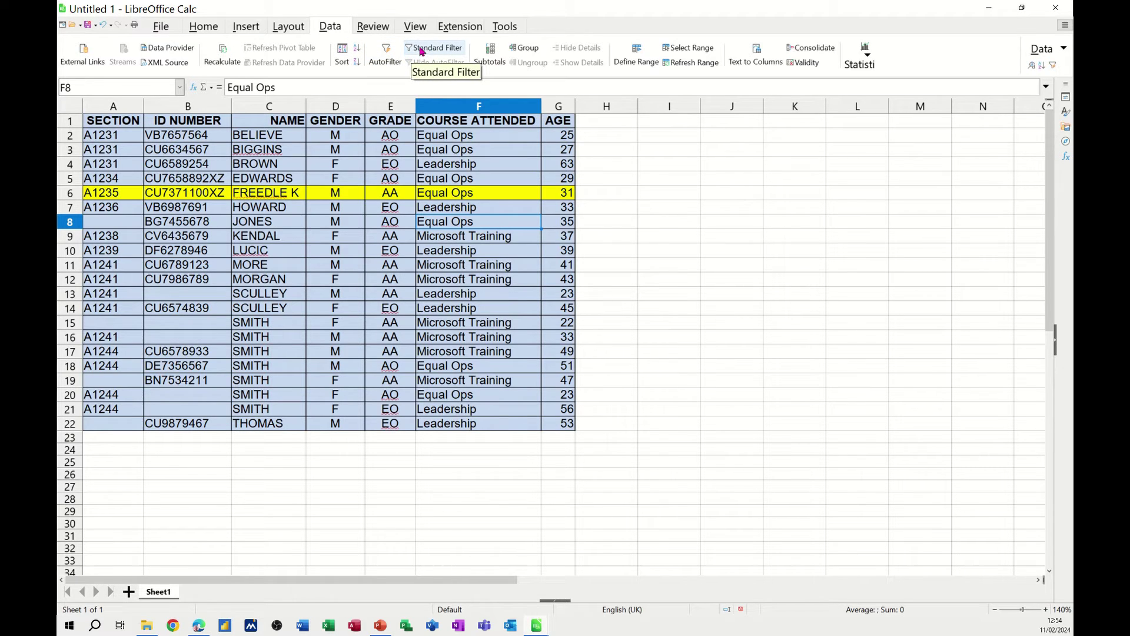
Step: Turn on AutoFilter and check the GENDER and GRADE filter lists without changing them
left_click(383, 59)
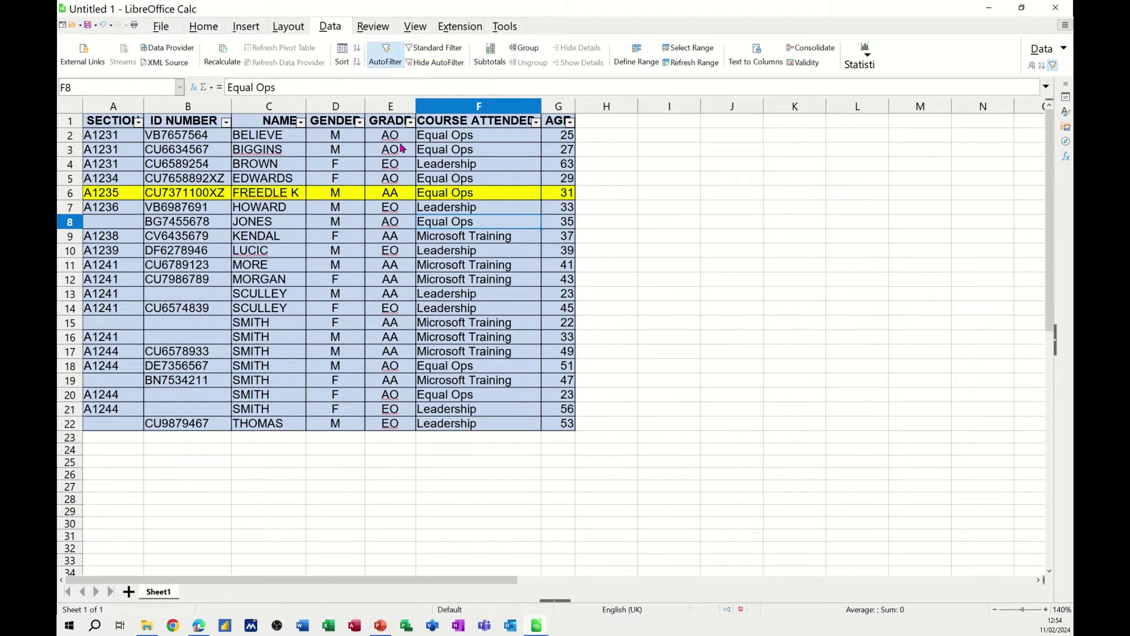
left_click(359, 122)
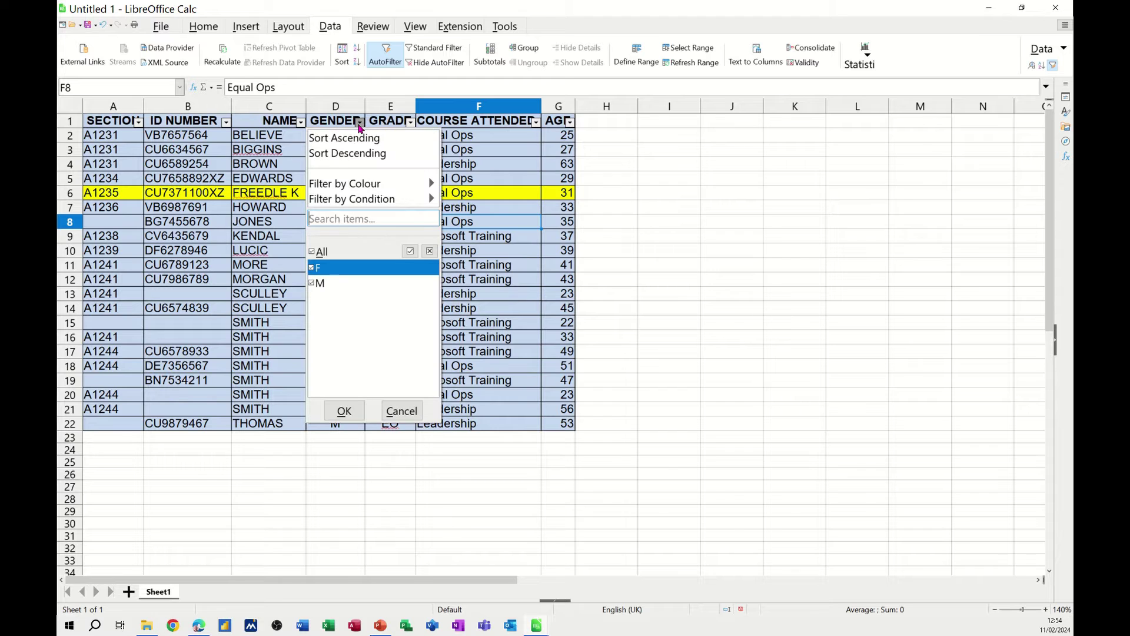
left_click(359, 123)
left_click(410, 123)
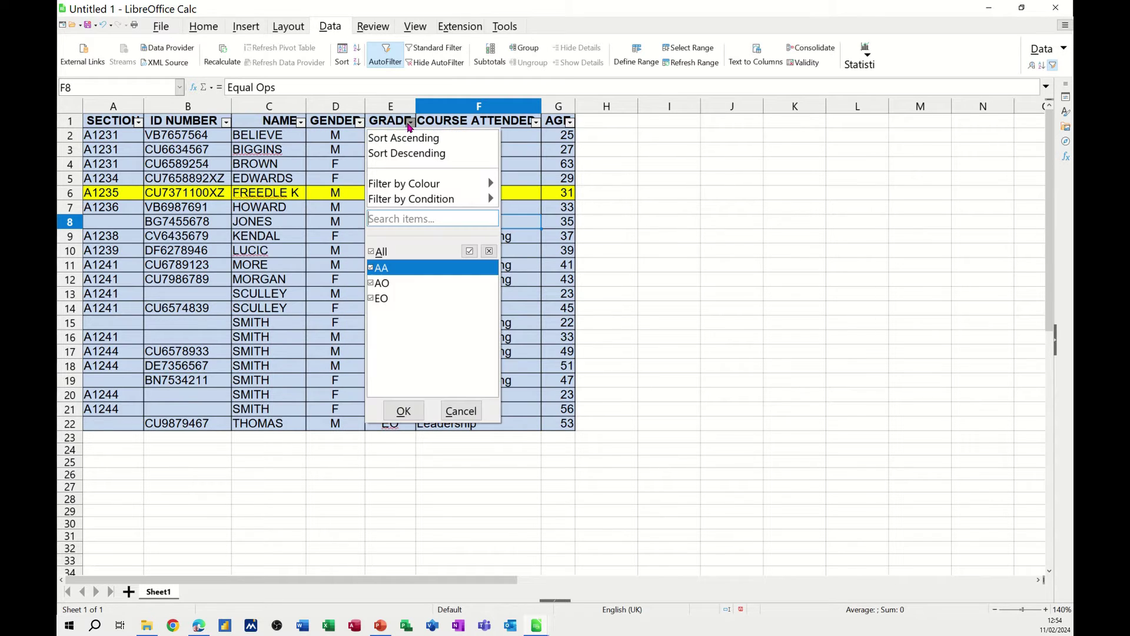
left_click(410, 124)
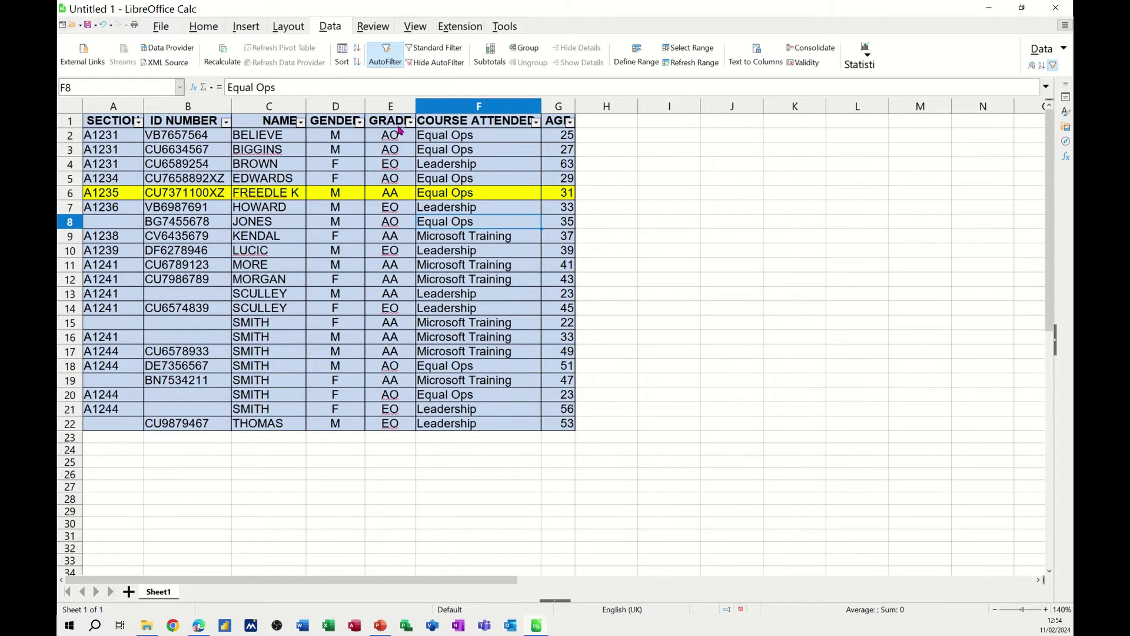
Step: Filter COURSE ATTENDED to show only Equal Ops rows
left_click(534, 125)
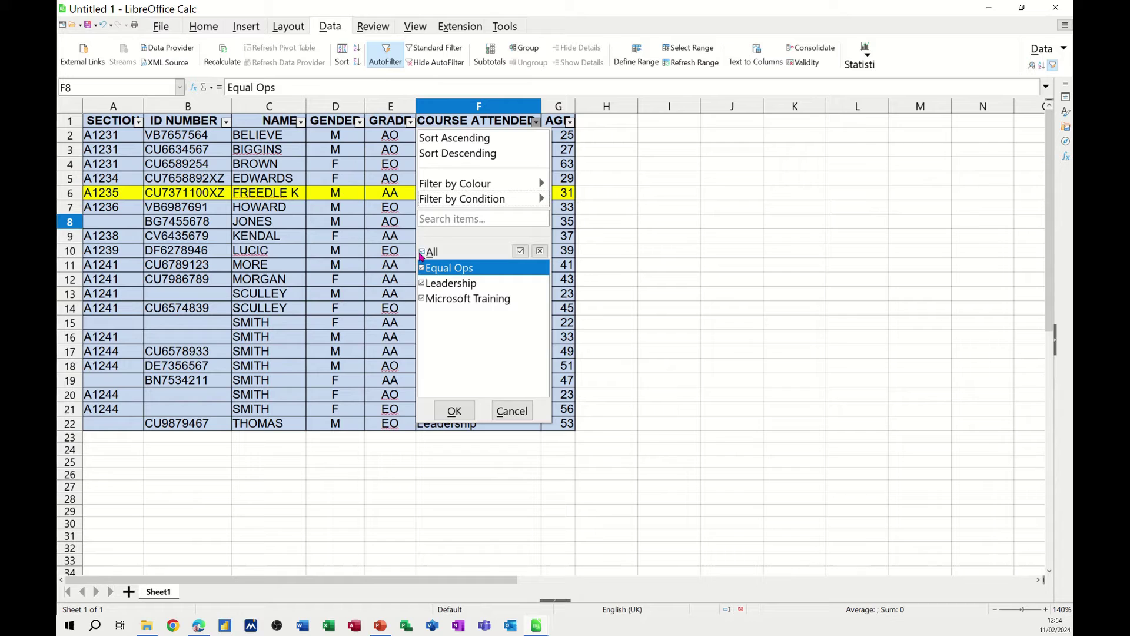
left_click(422, 253)
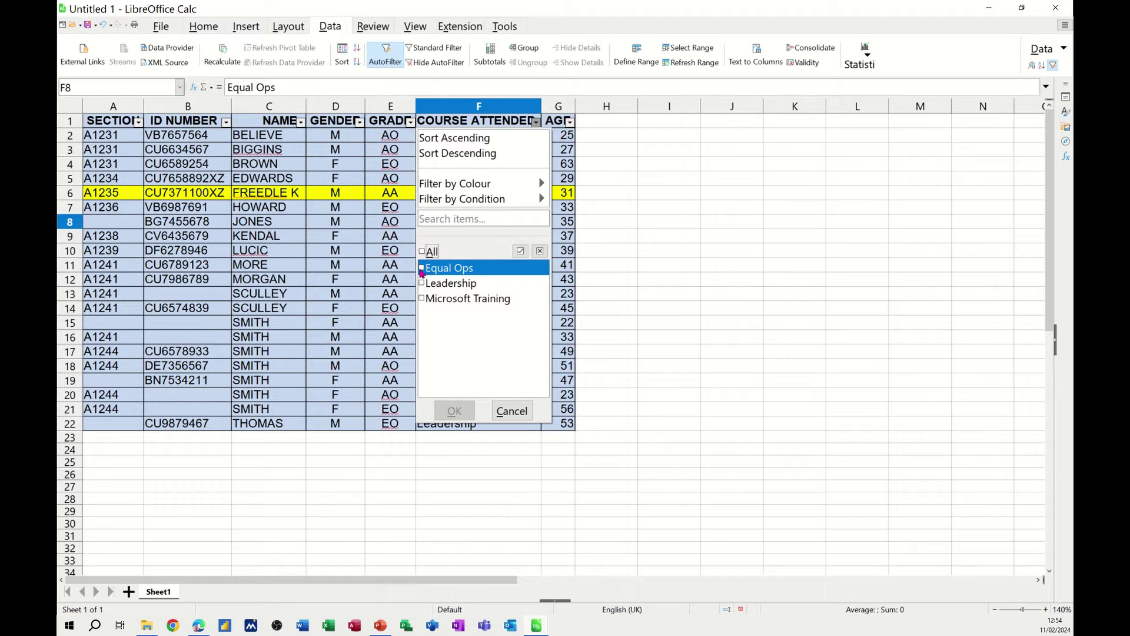
left_click(421, 268)
left_click(451, 411)
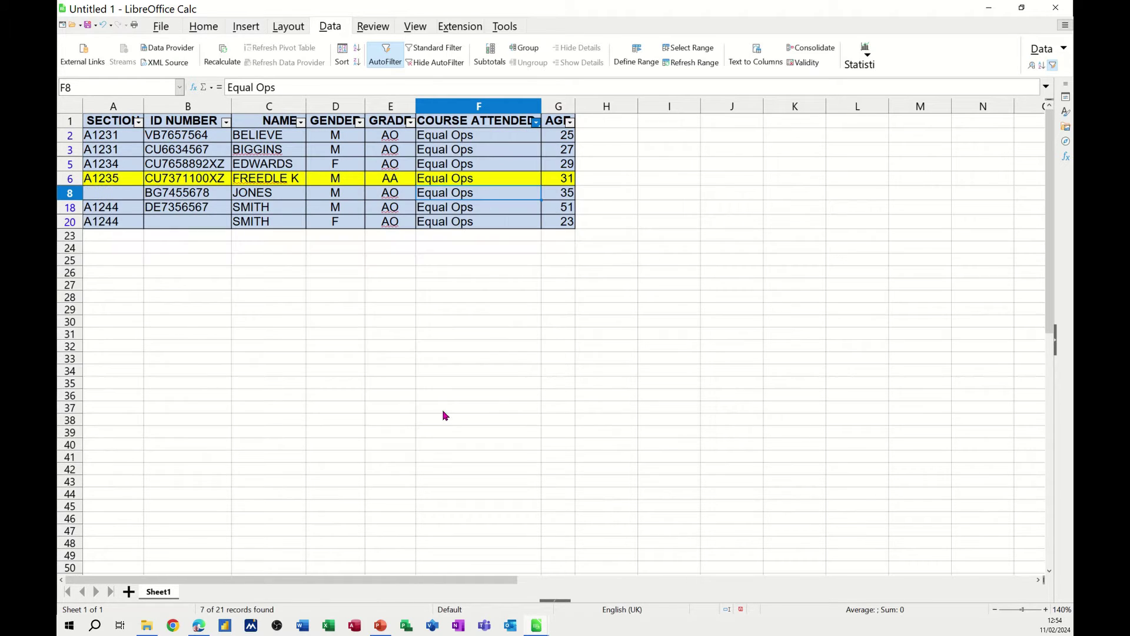
Step: Reselect all course values so all 21 records show again
left_click(535, 122)
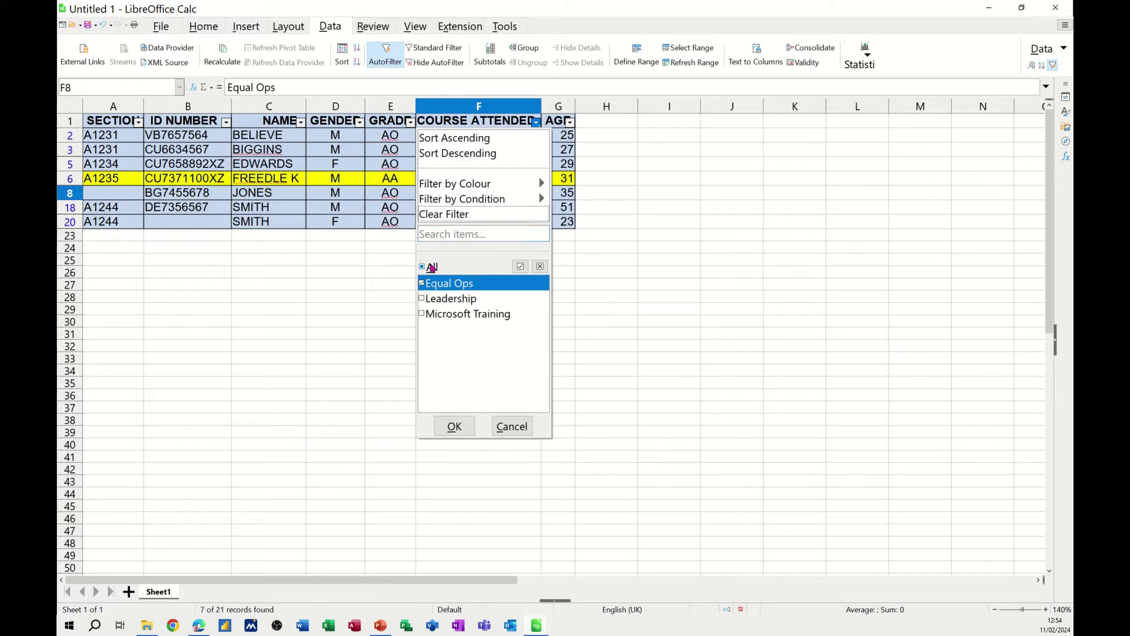
left_click(432, 268)
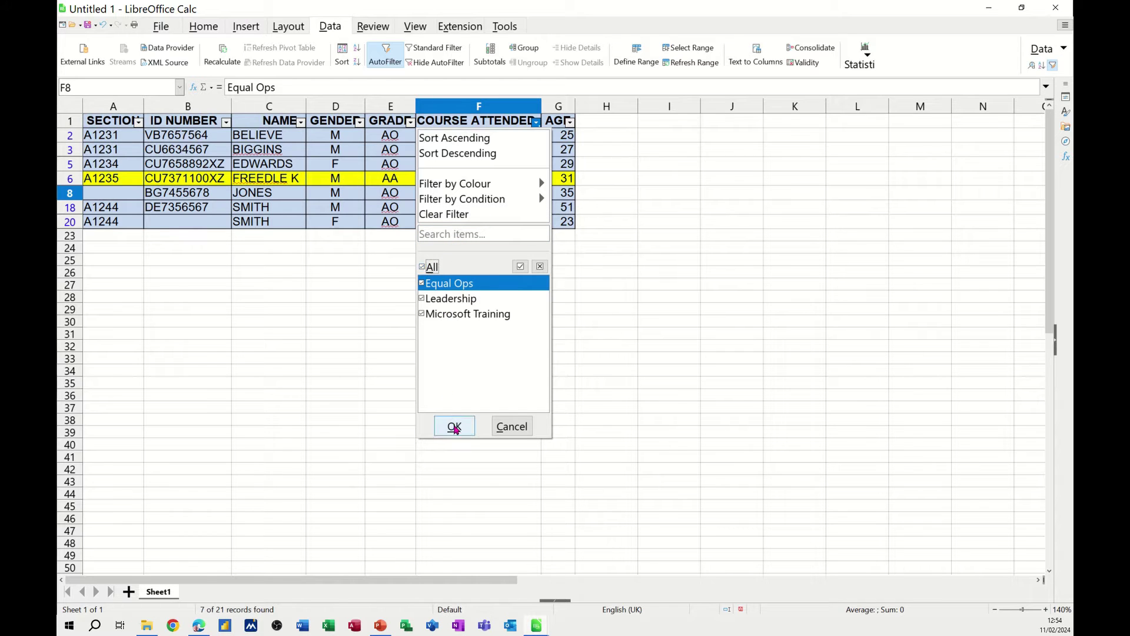
left_click(455, 428)
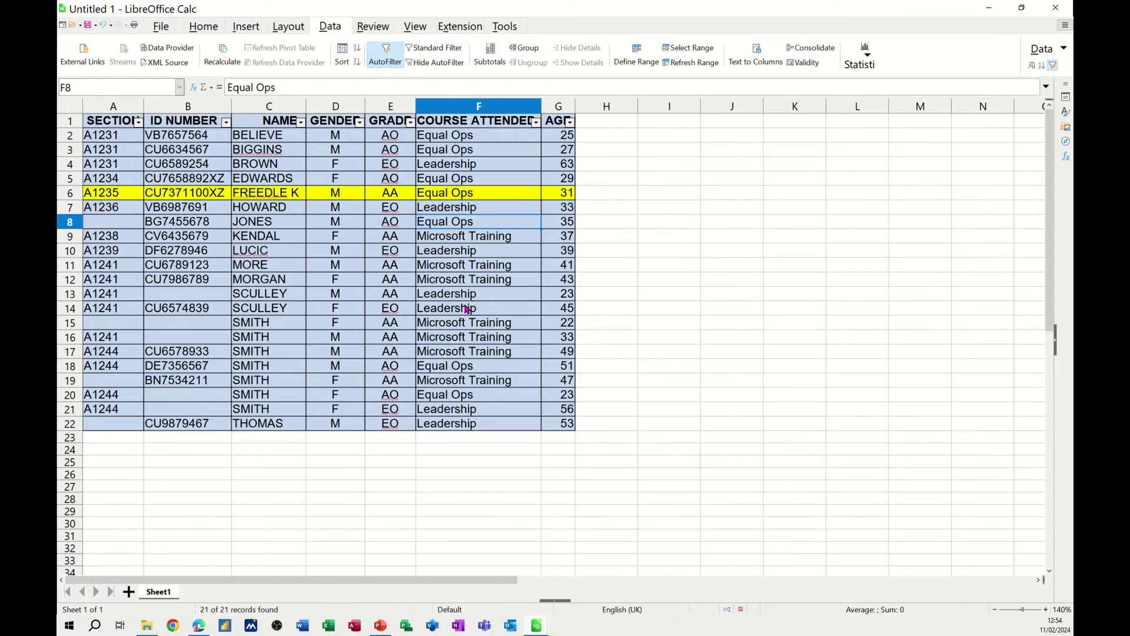
Step: Filter GENDER to show only female staff by excluding M
left_click(359, 122)
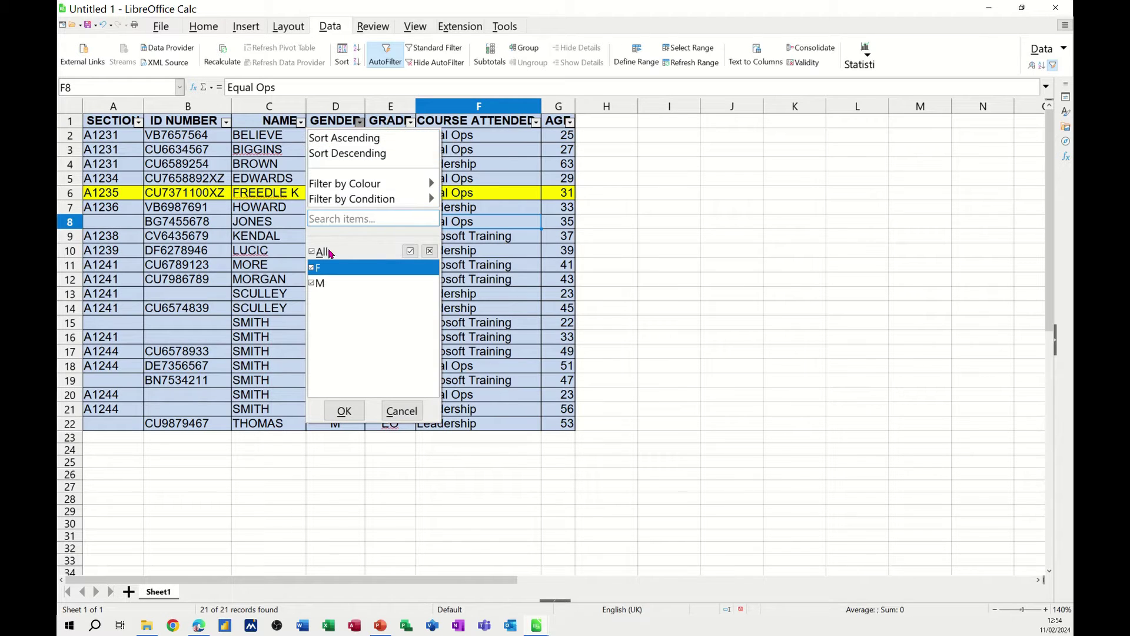
left_click(316, 287)
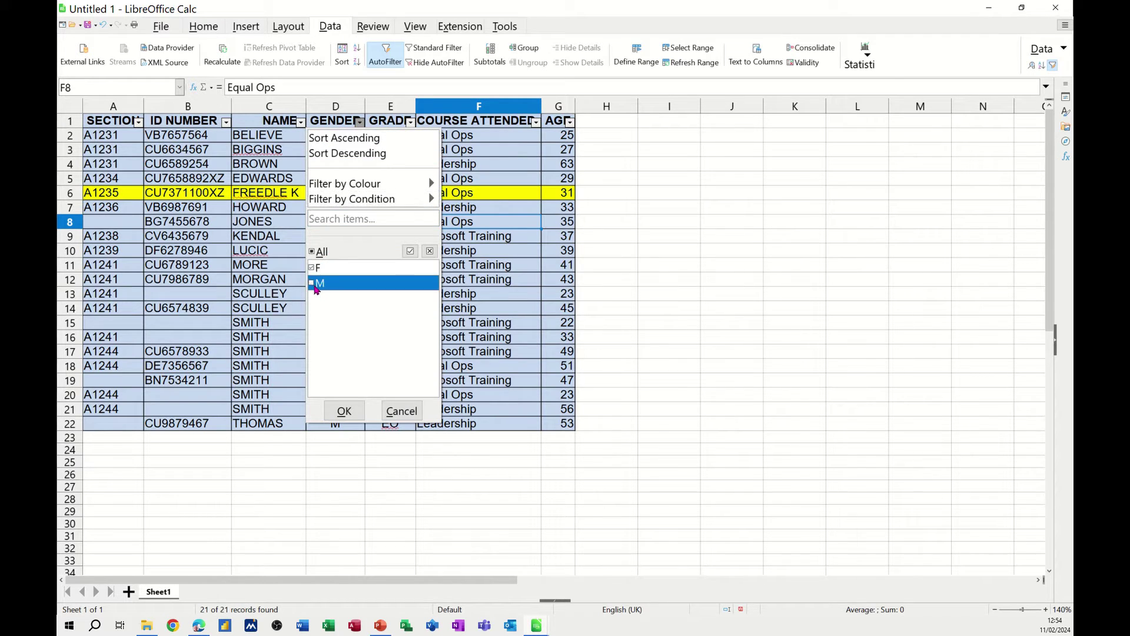
left_click(344, 411)
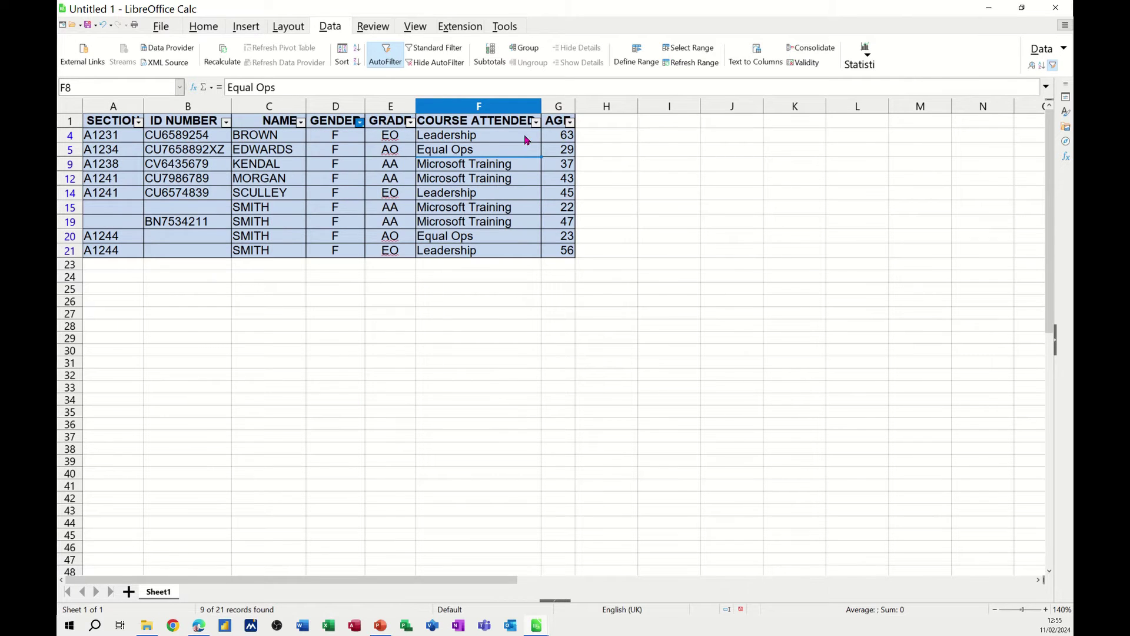
Step: Narrow COURSE ATTENDED to Equal Ops, leaving two records, then turn AutoFilter off
left_click(535, 123)
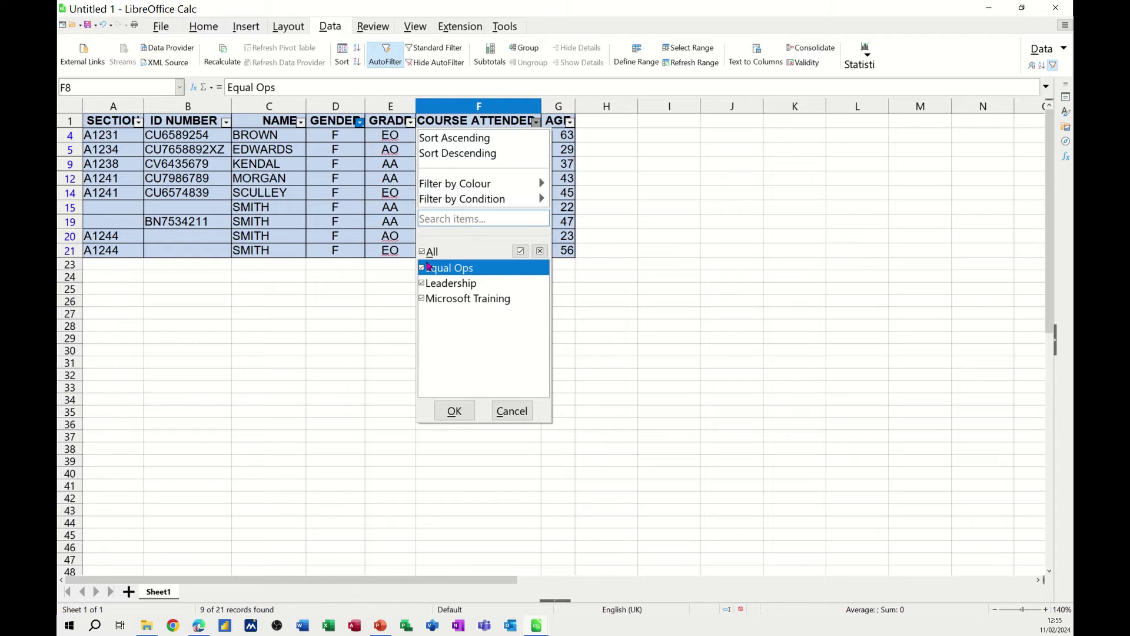
left_click(422, 252)
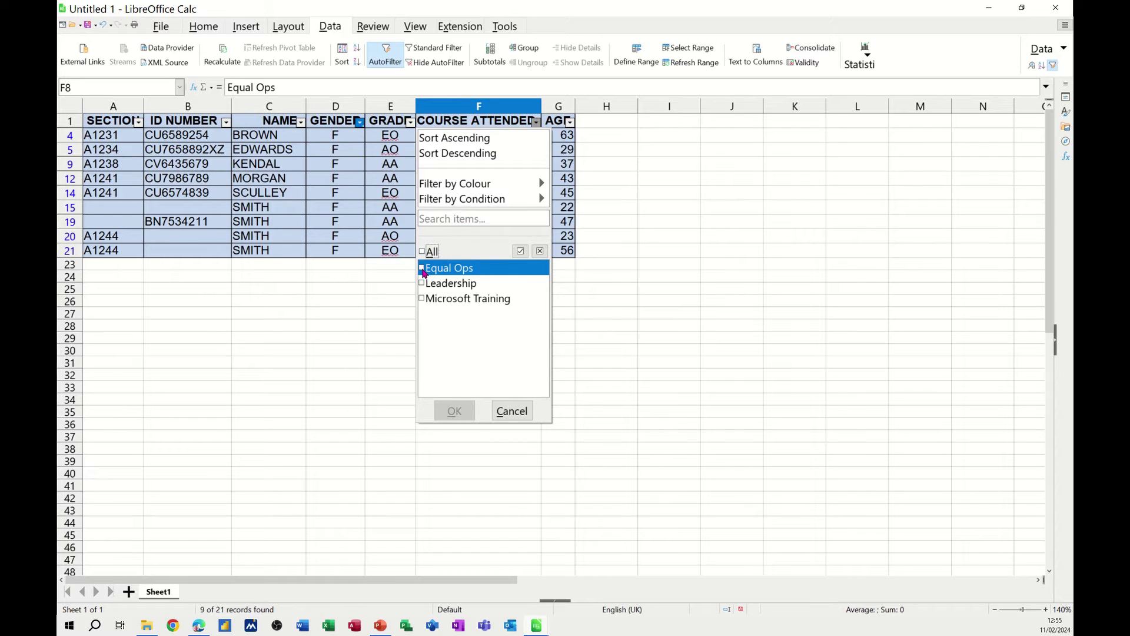
left_click(422, 269)
left_click(454, 411)
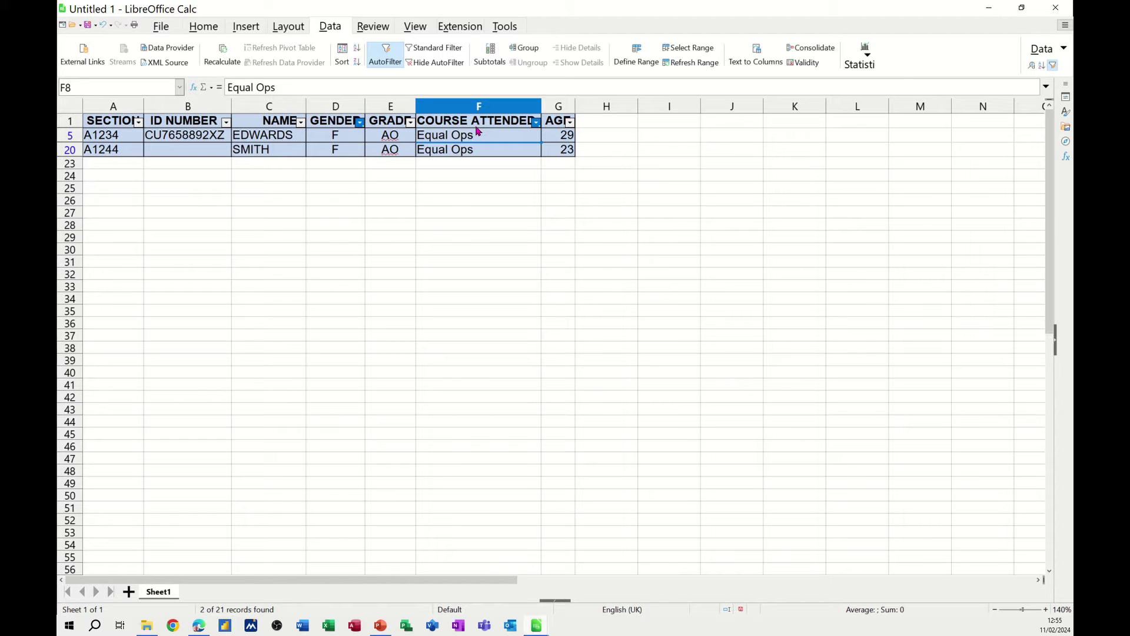
left_click(385, 55)
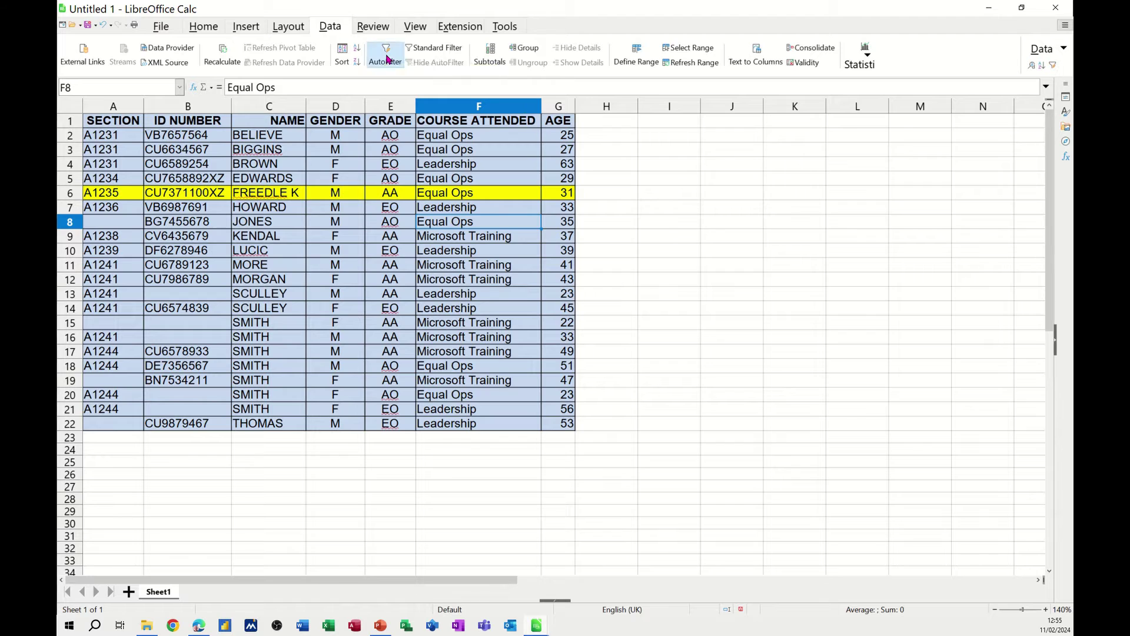
Step: Re-enable AutoFilter and filter GENDER by colour to show only the yellow row
left_click(386, 56)
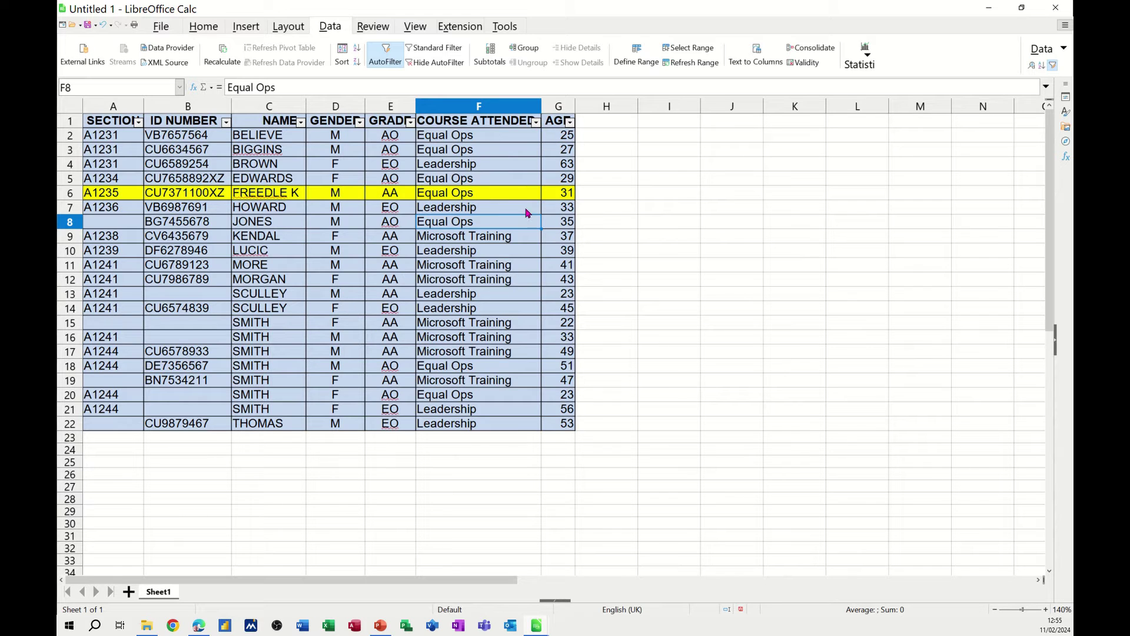
left_click(359, 122)
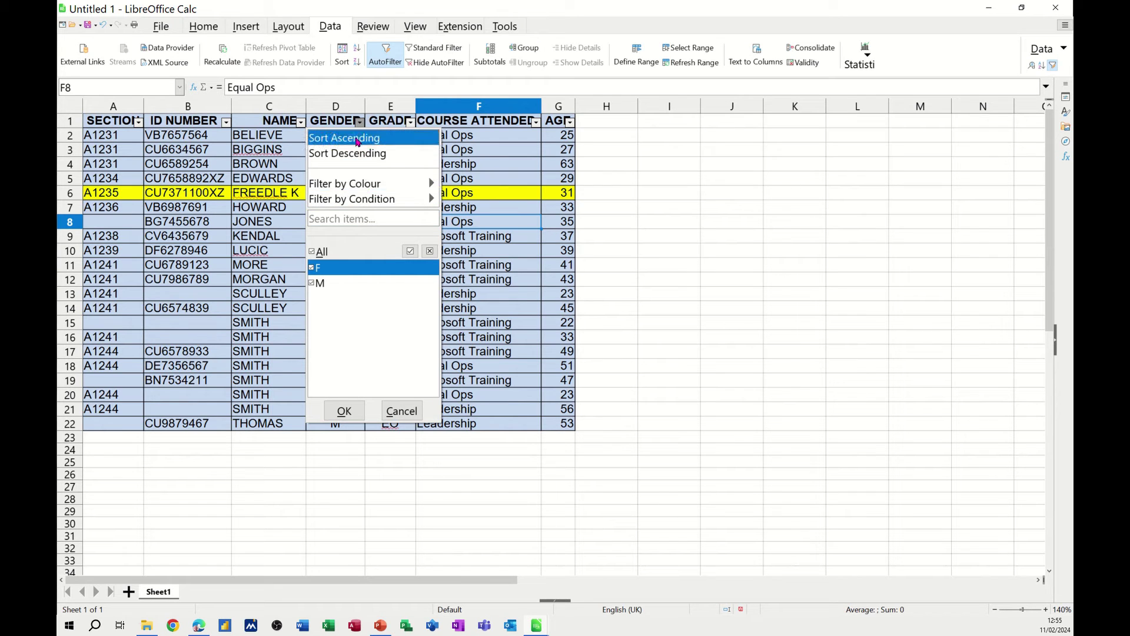
mouse_move(357, 187)
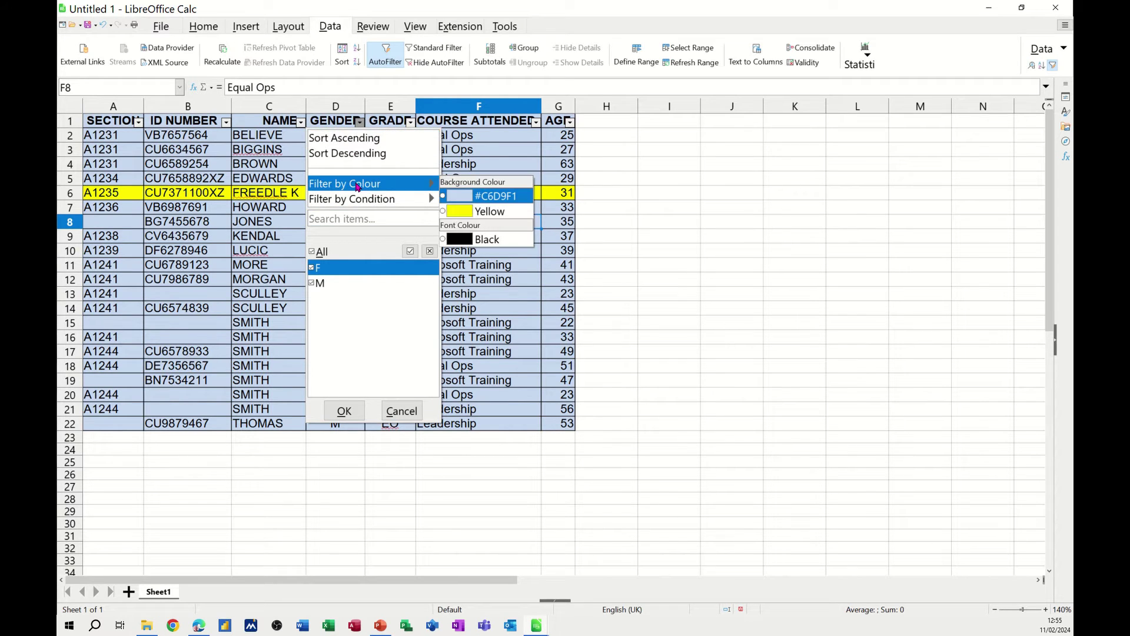
left_click(456, 215)
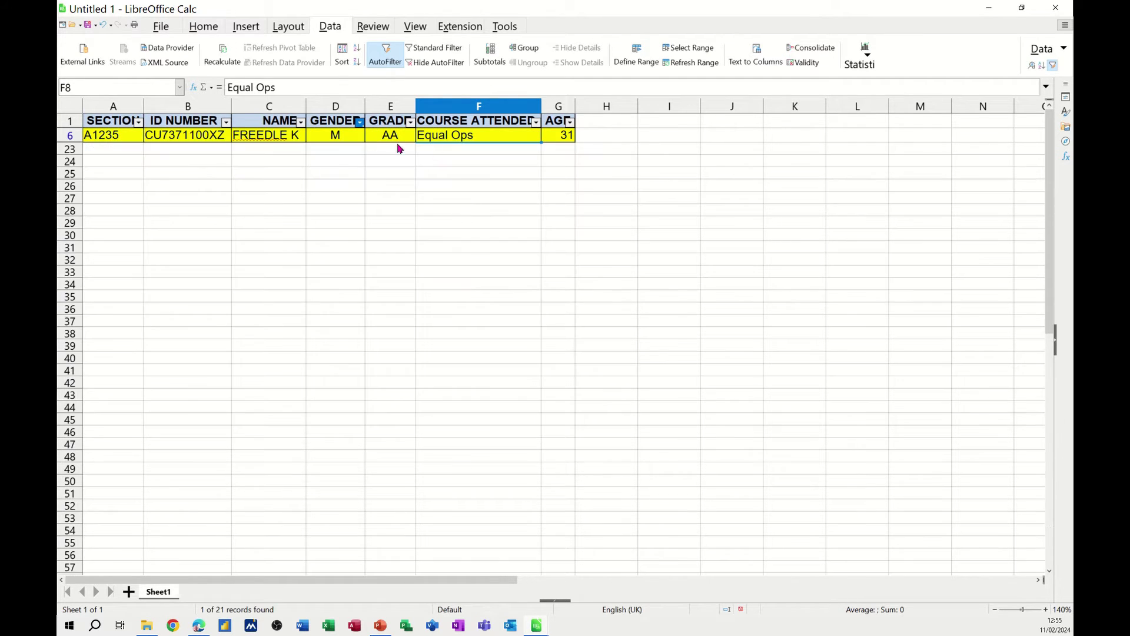
Step: Reset AutoFilter to show all 21 rows and bring up GRADE's Filter by Condition choices
left_click(385, 62)
left_click(385, 62)
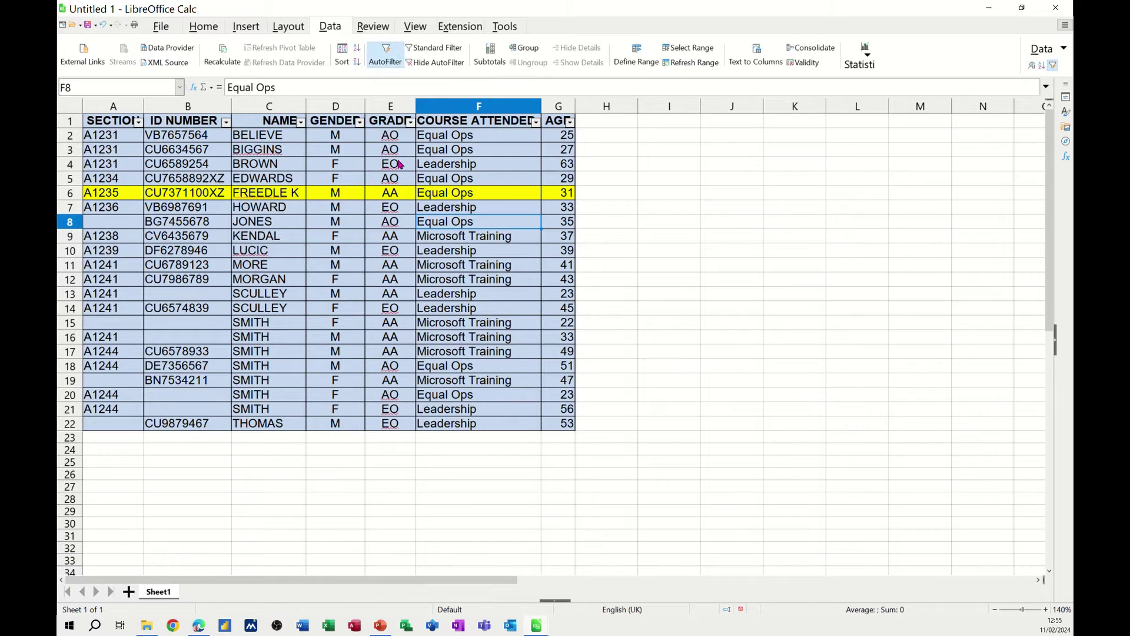
left_click(409, 121)
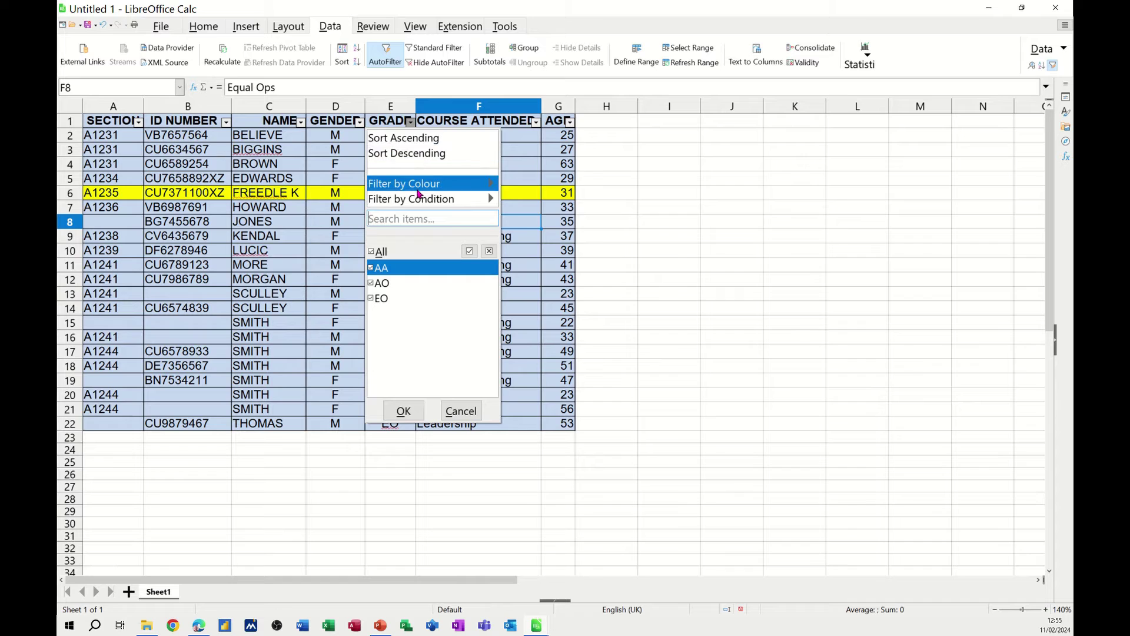
mouse_move(419, 200)
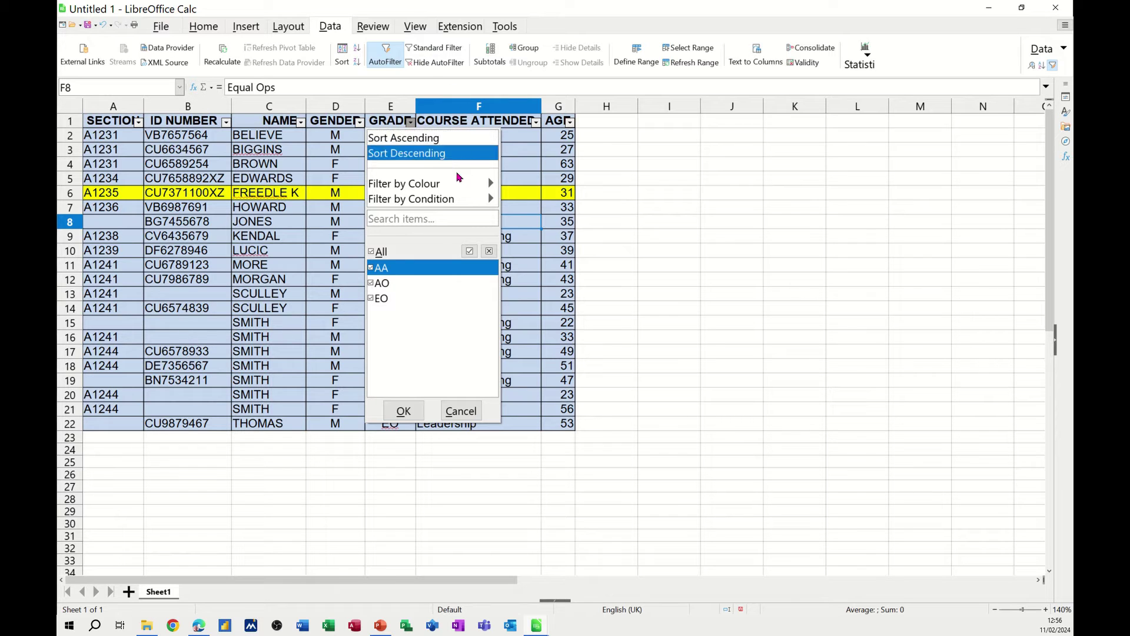
mouse_move(468, 199)
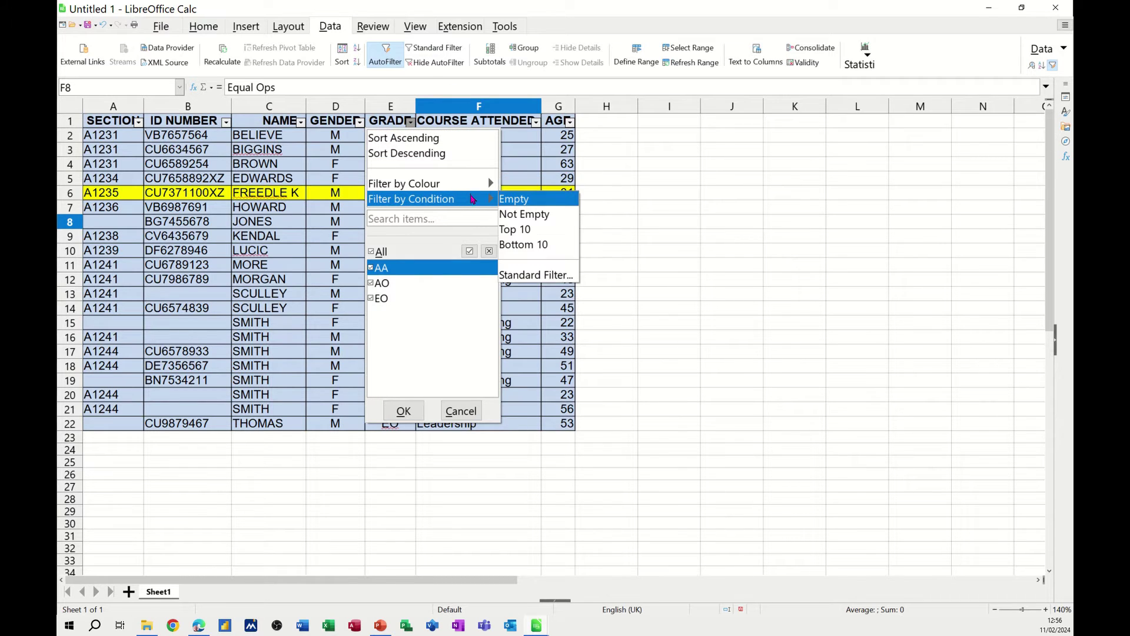
Step: Open the Standard Filter with the first condition GRADE = AA
left_click(524, 275)
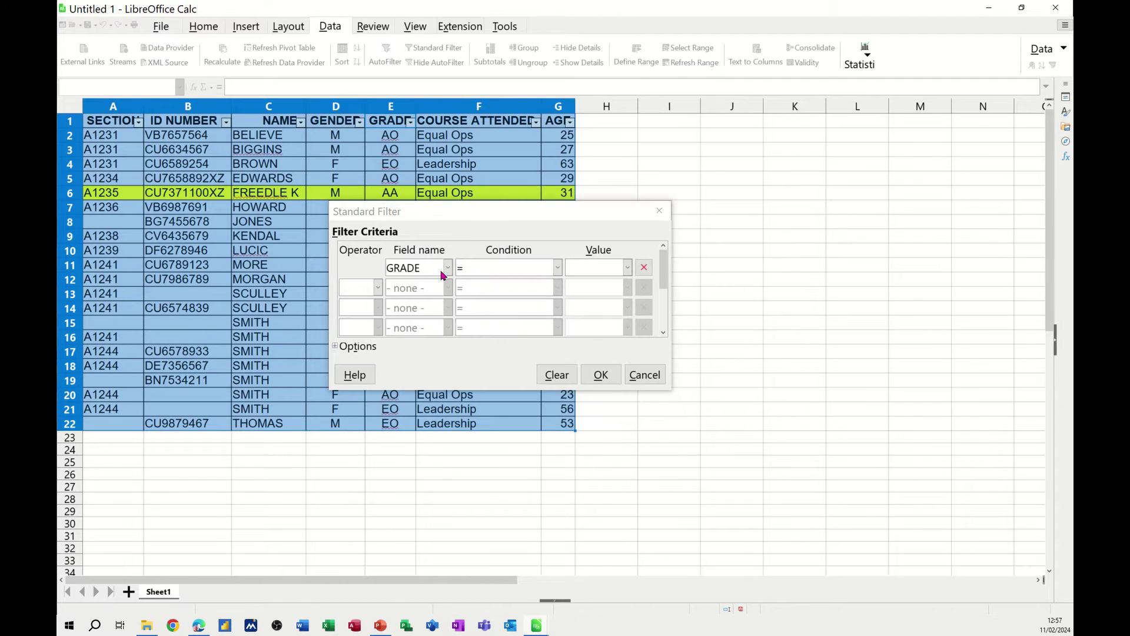
left_click(627, 268)
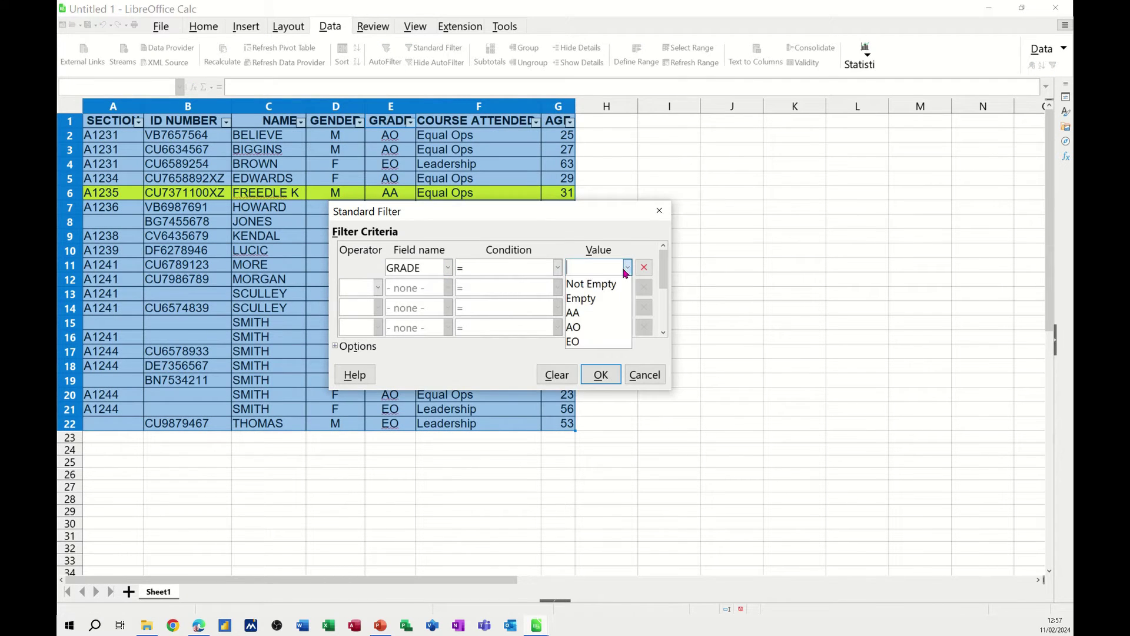
left_click(579, 312)
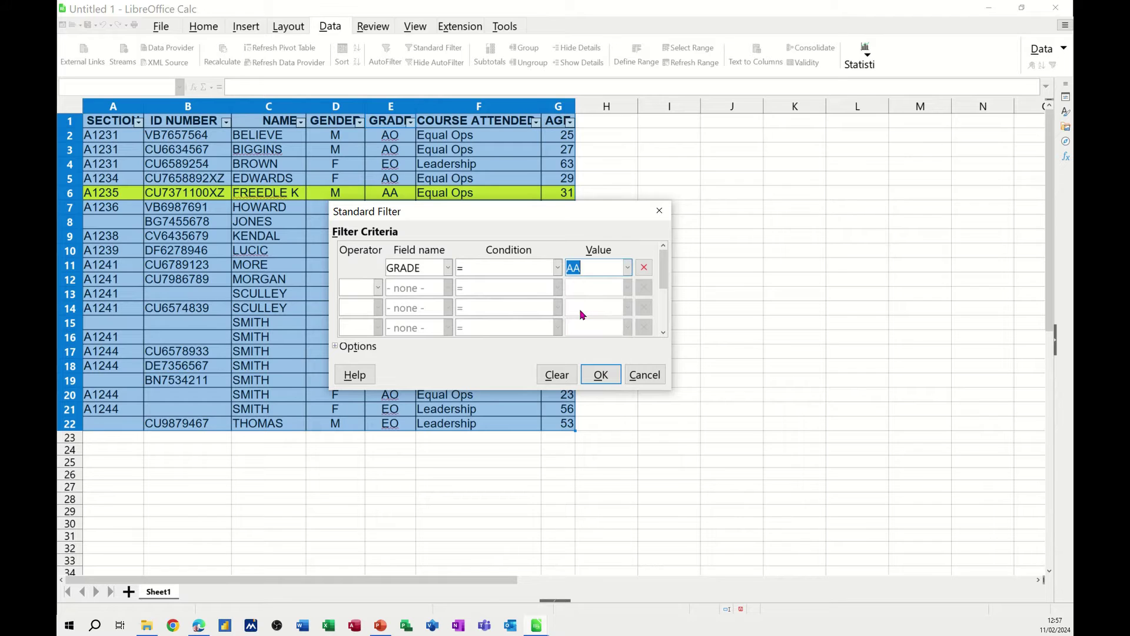
Step: Add a second condition: AND COURSE ATTENDED = Equal Ops
left_click(379, 289)
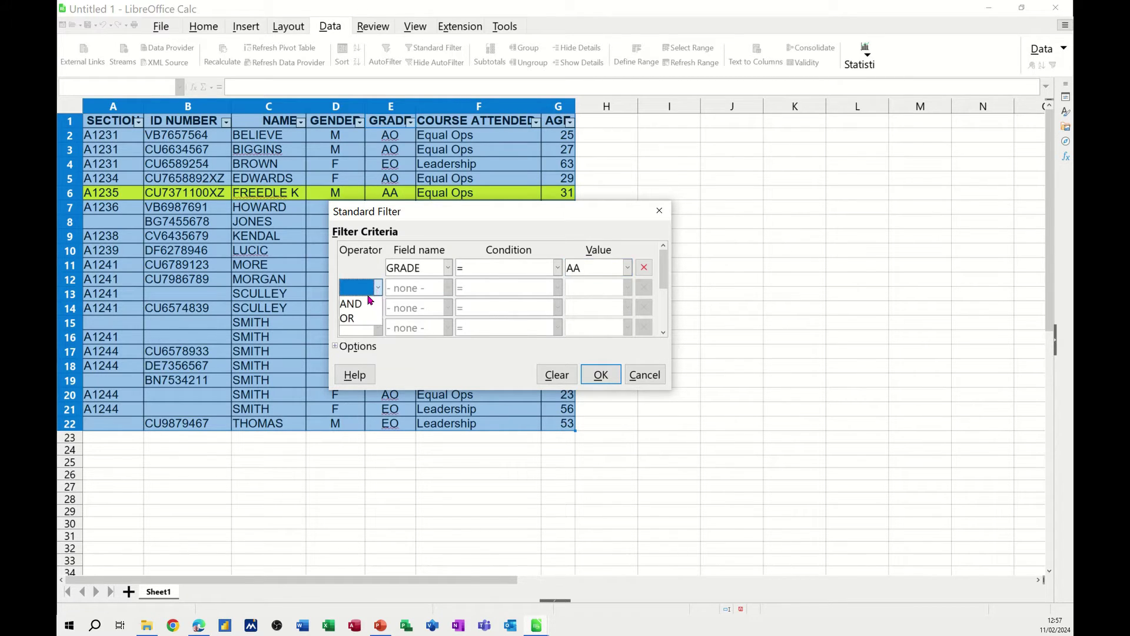
left_click(352, 303)
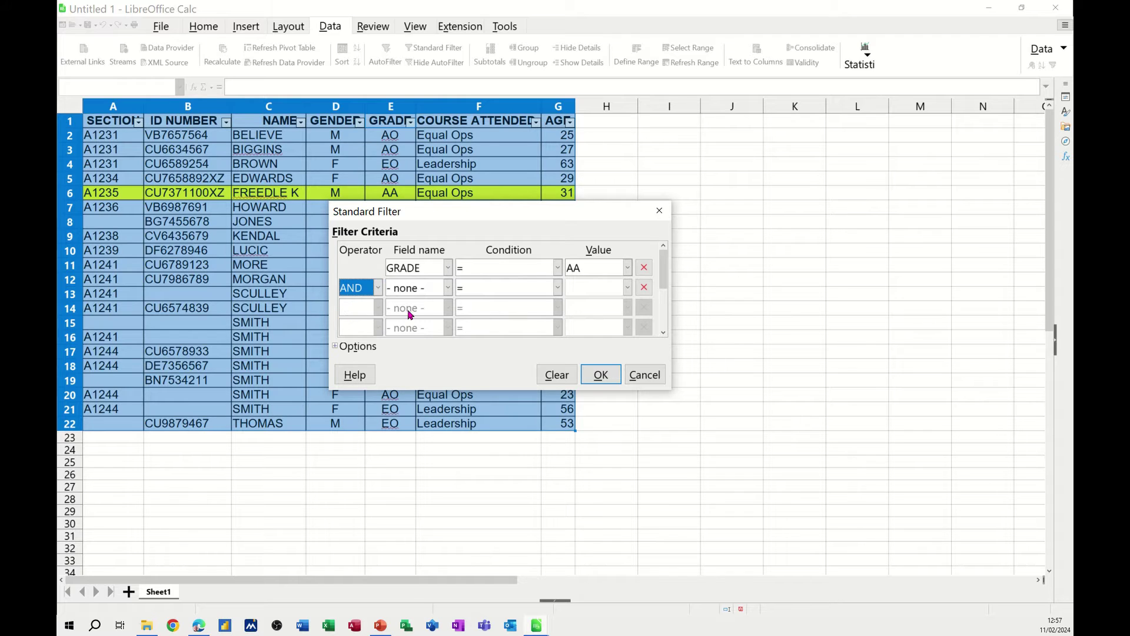
left_click(448, 288)
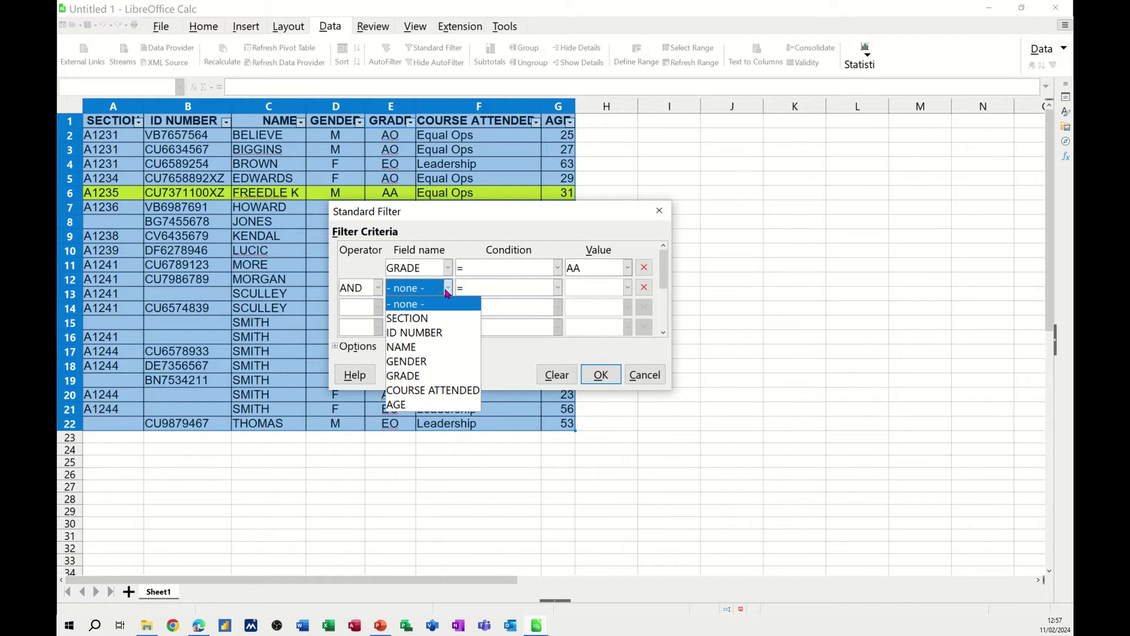
left_click(422, 388)
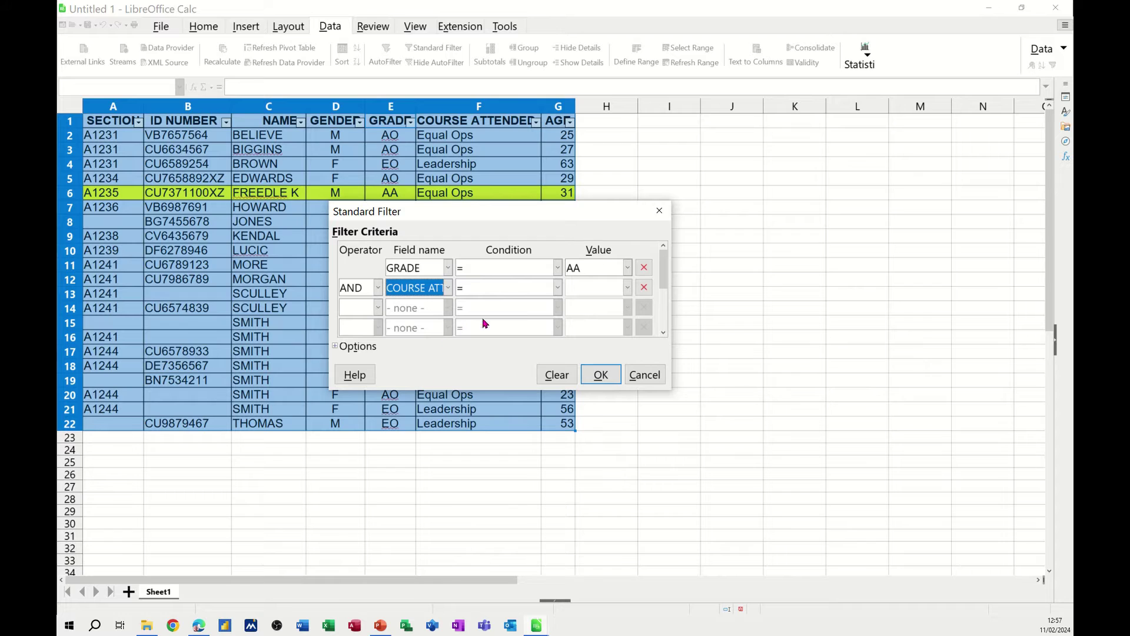
left_click(558, 288)
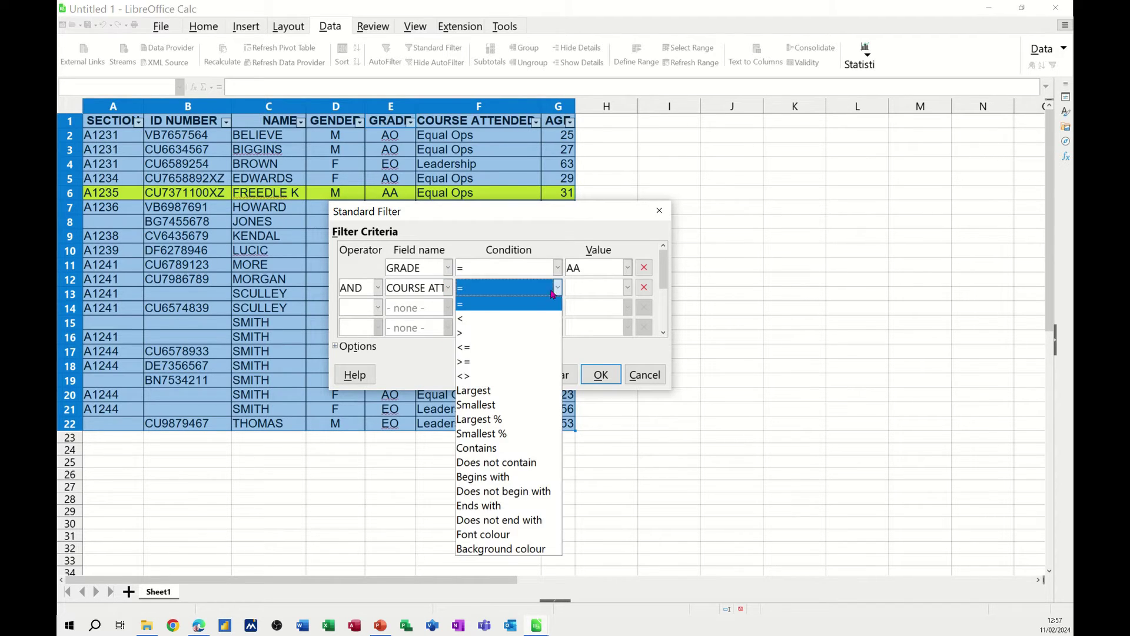
left_click(613, 287)
left_click(627, 288)
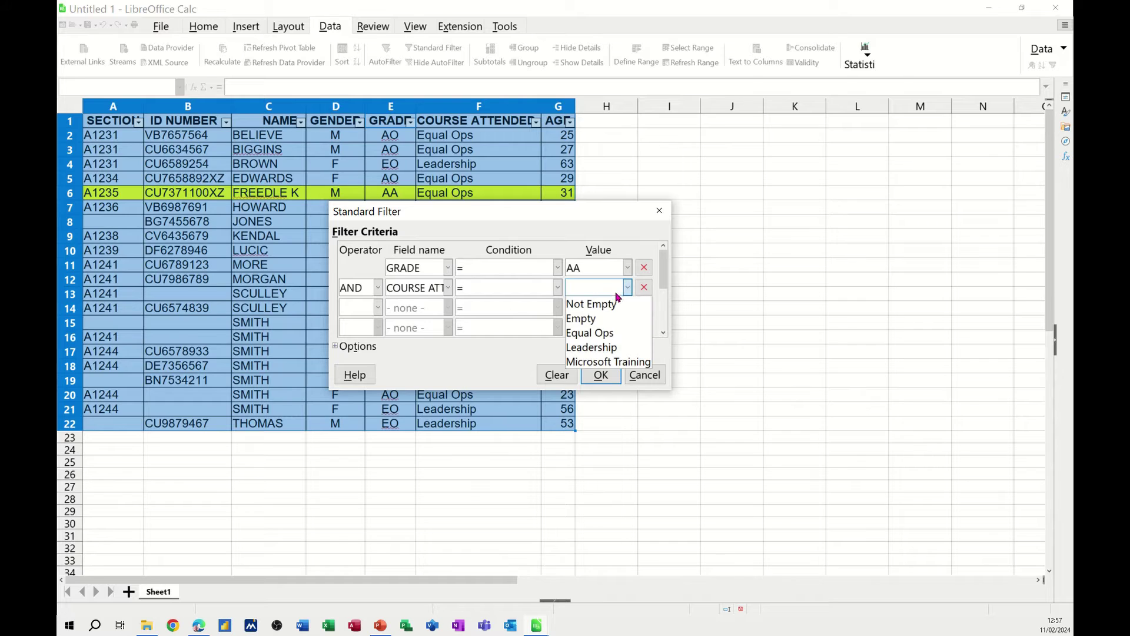
left_click(596, 331)
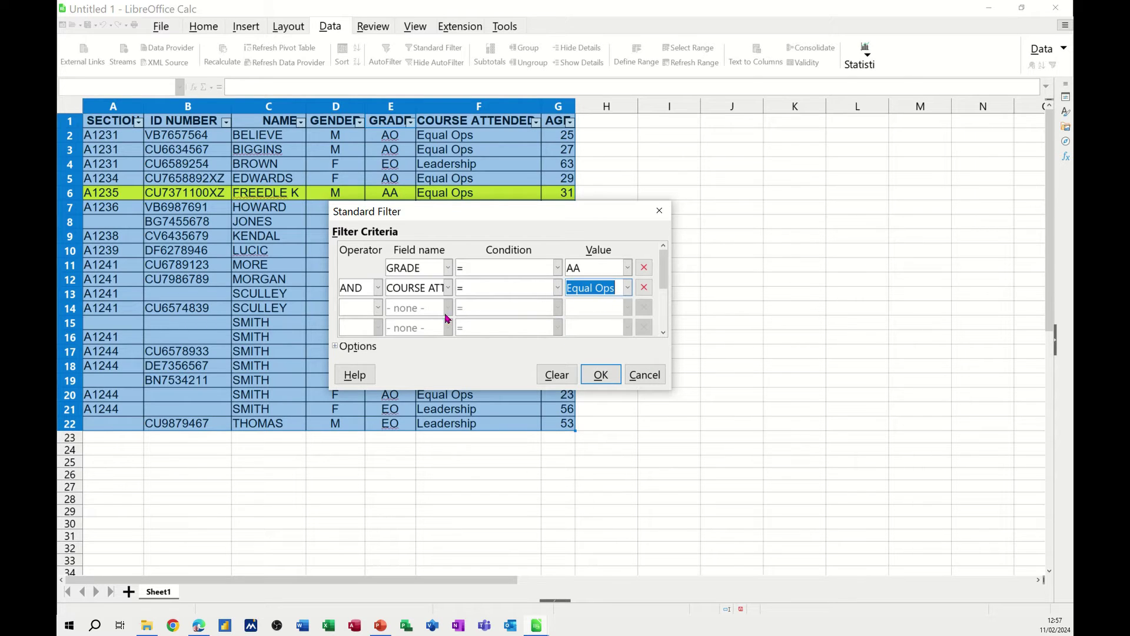
left_click(375, 311)
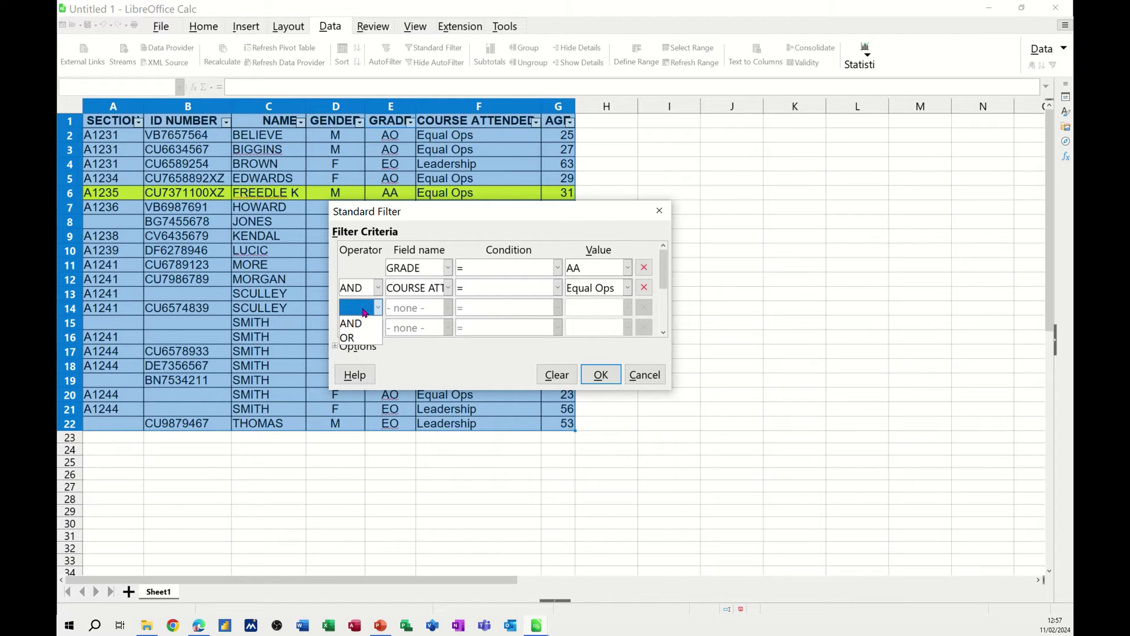
Step: Add AND AGE > 30 as the third condition and apply it, leaving row 6, then clear the filter
left_click(358, 325)
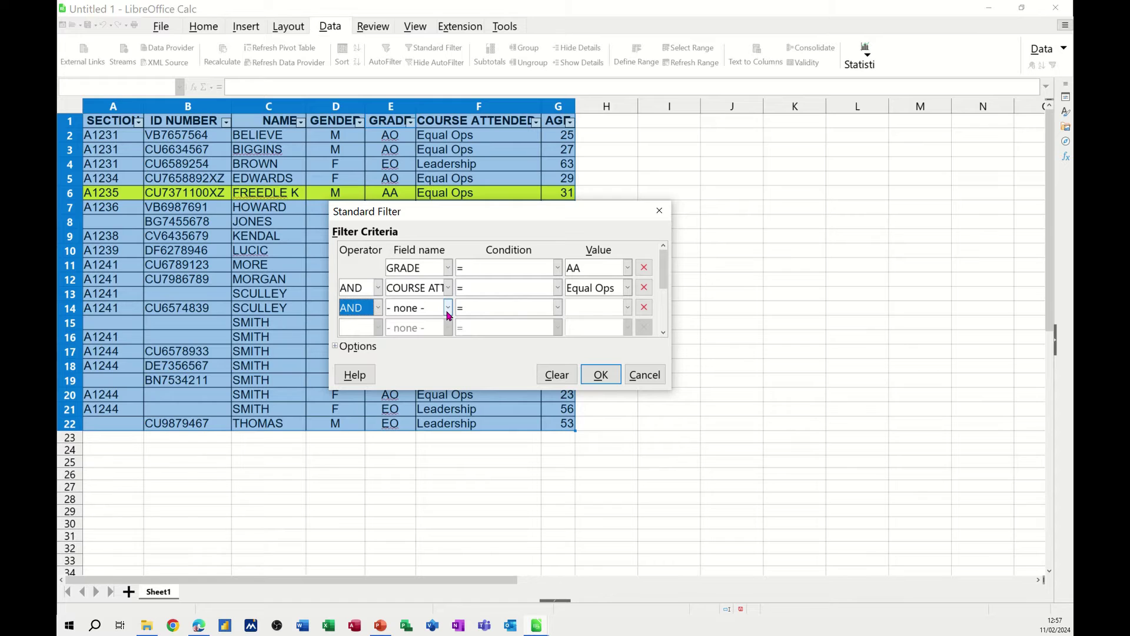
left_click(449, 307)
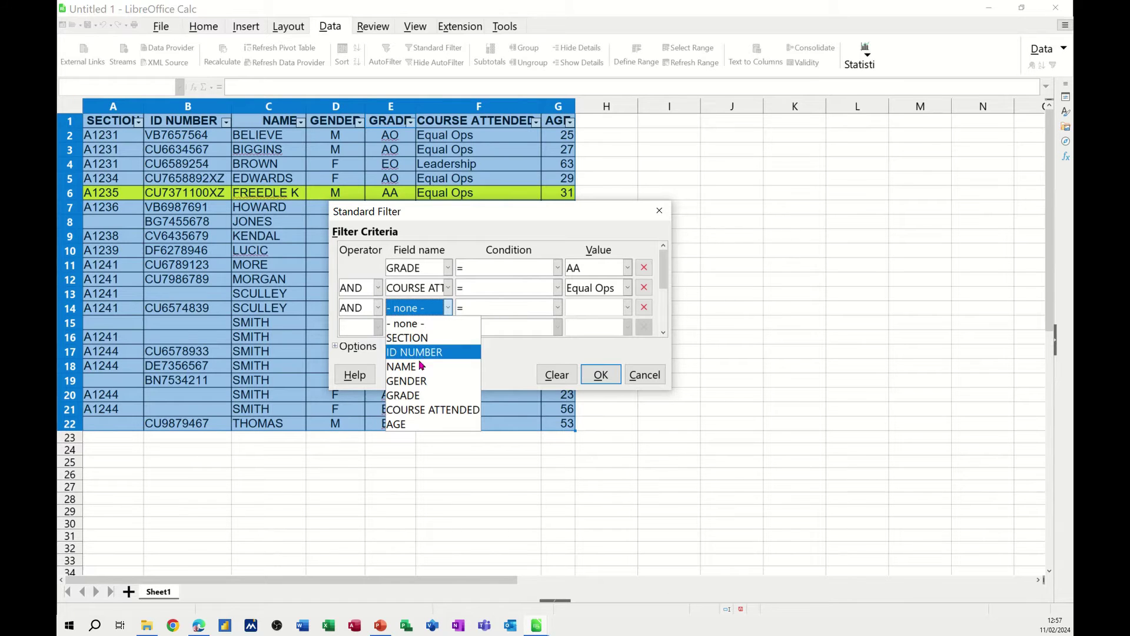
left_click(426, 424)
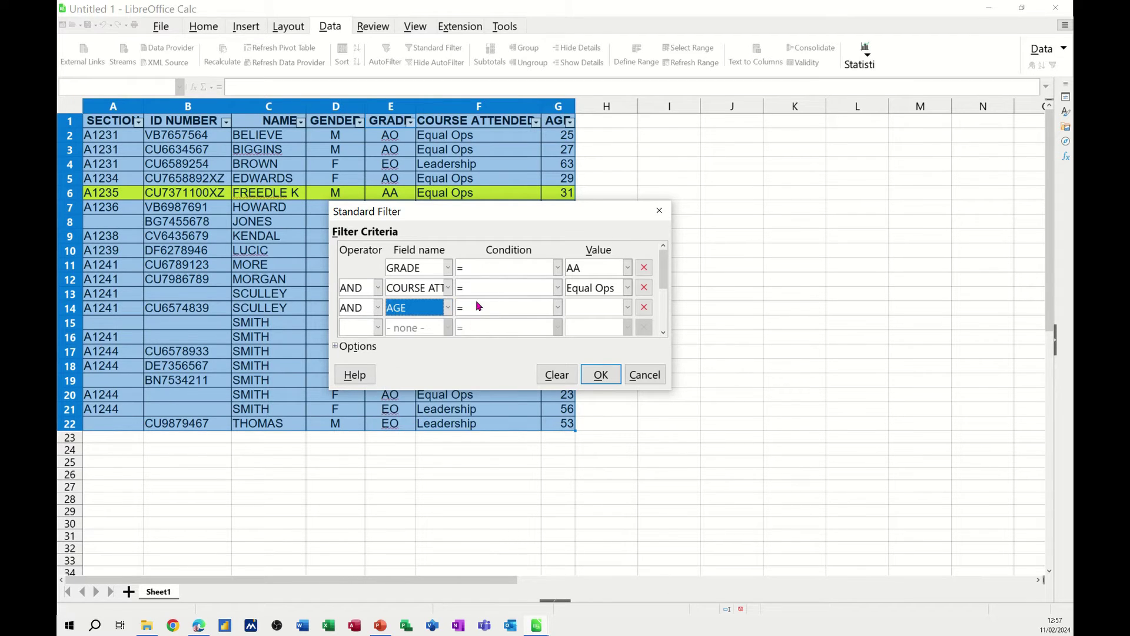
left_click(556, 309)
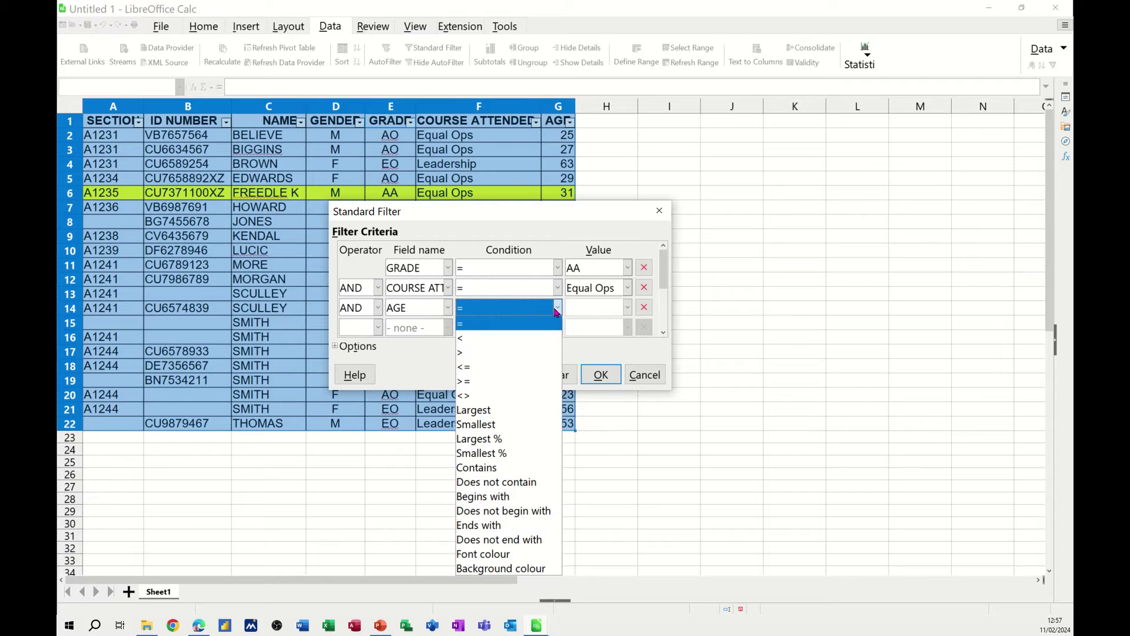
left_click(477, 353)
left_click(582, 307)
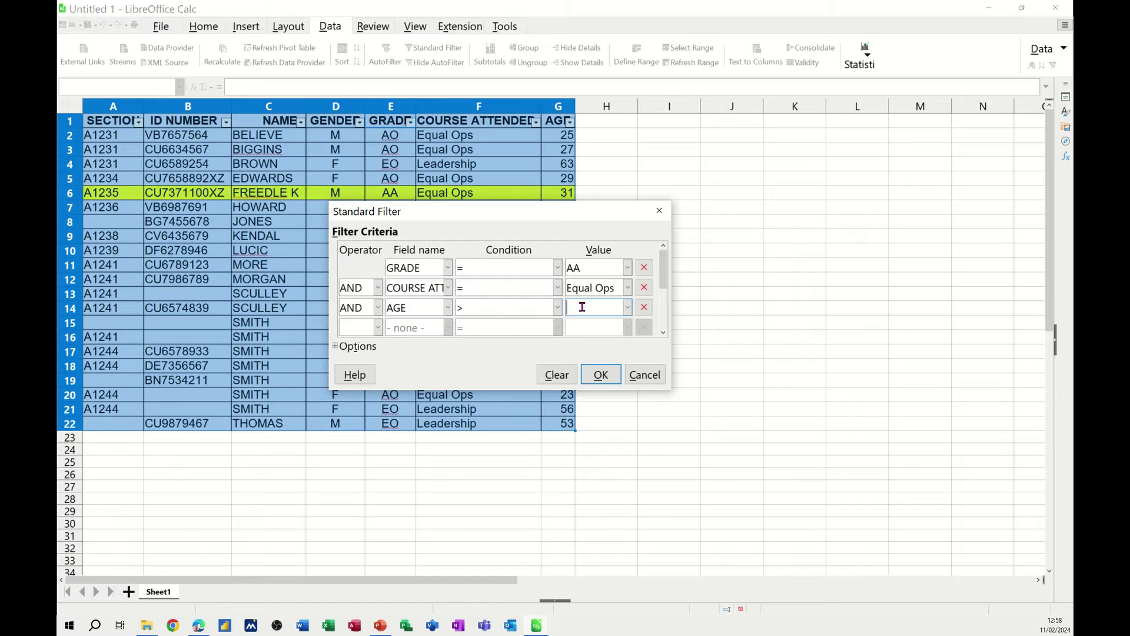
type("30")
left_click(596, 375)
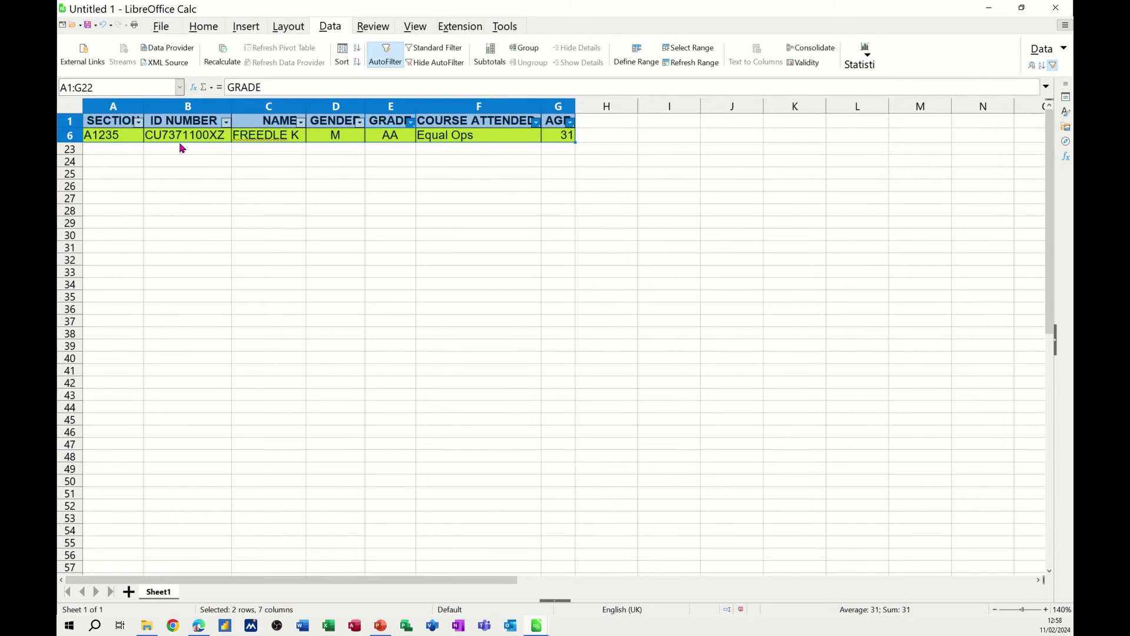
left_click(385, 54)
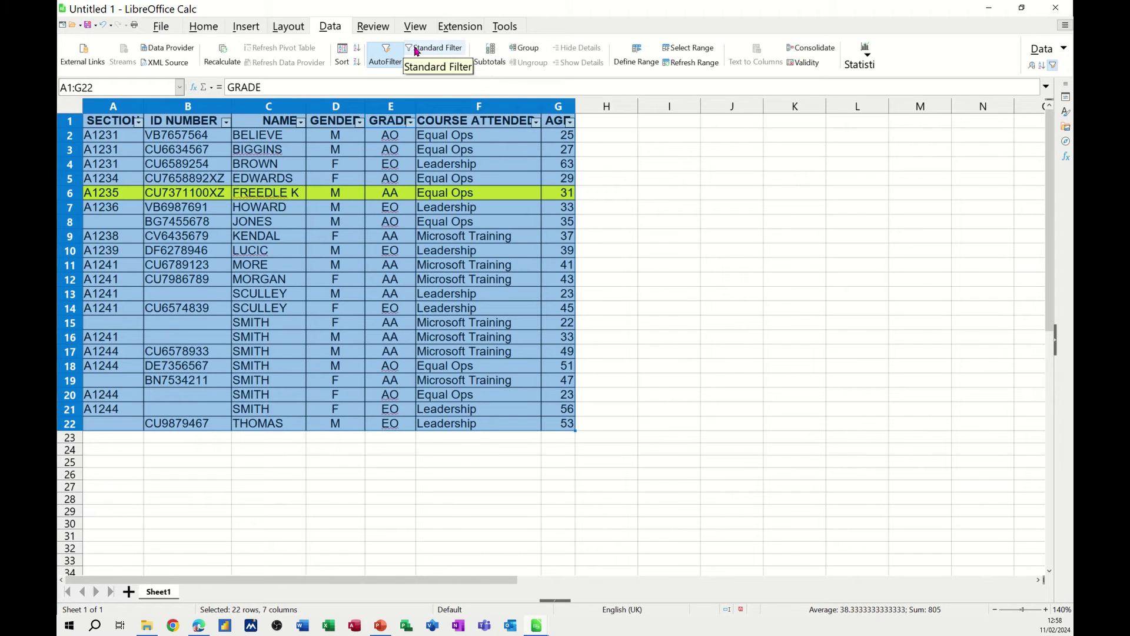
Step: In a new Standard Filter, set the first condition to GENDER = M
left_click(425, 52)
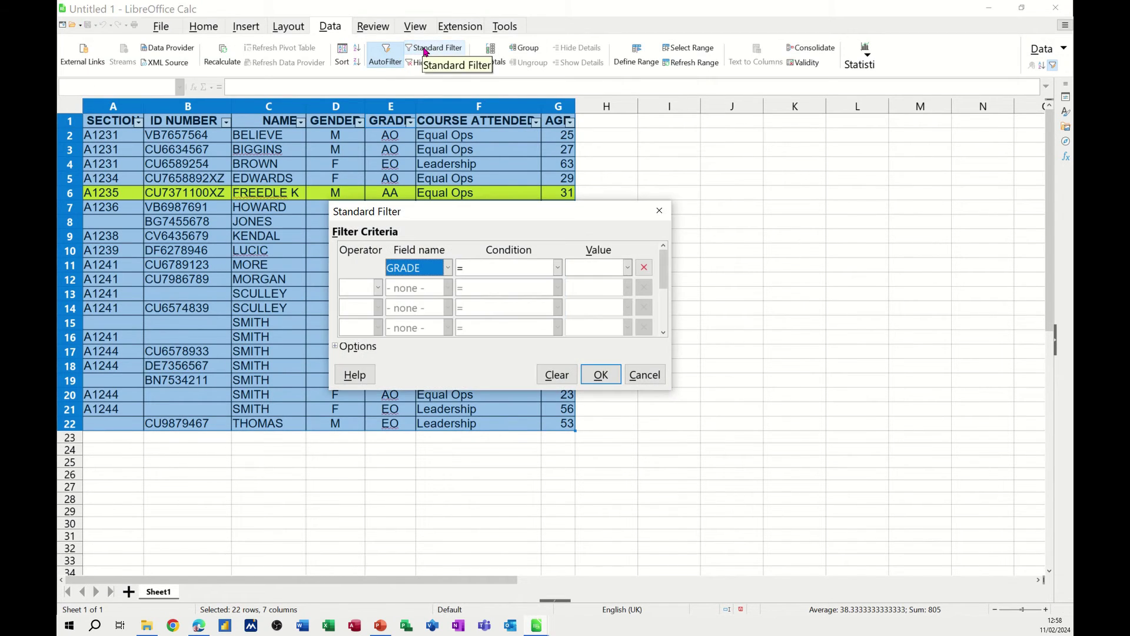
left_click(448, 268)
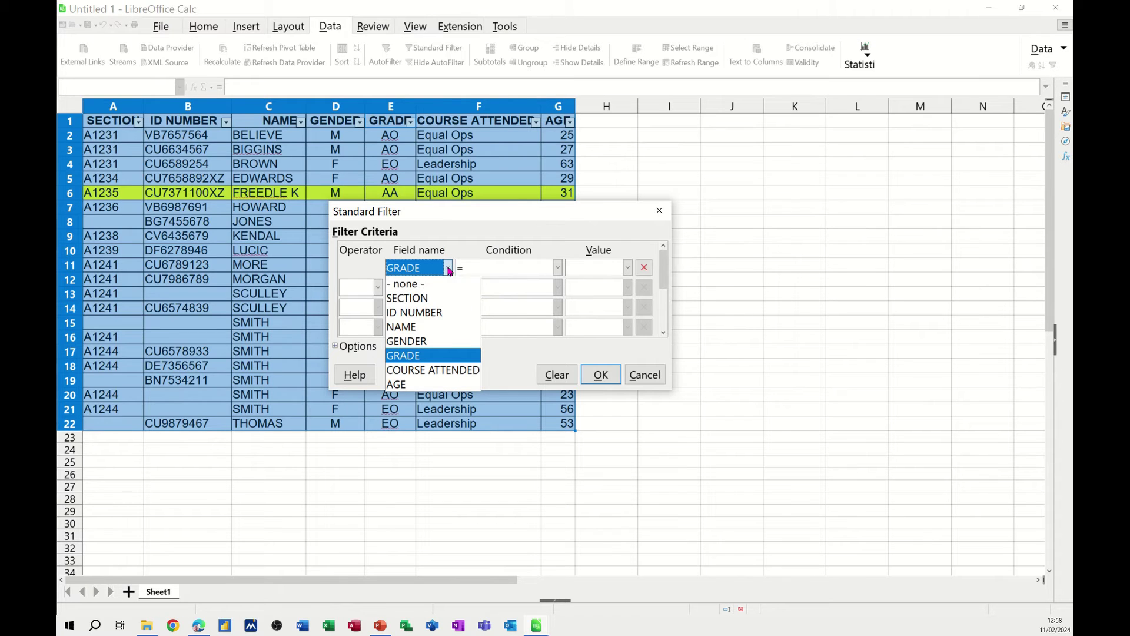
left_click(421, 340)
left_click(599, 270)
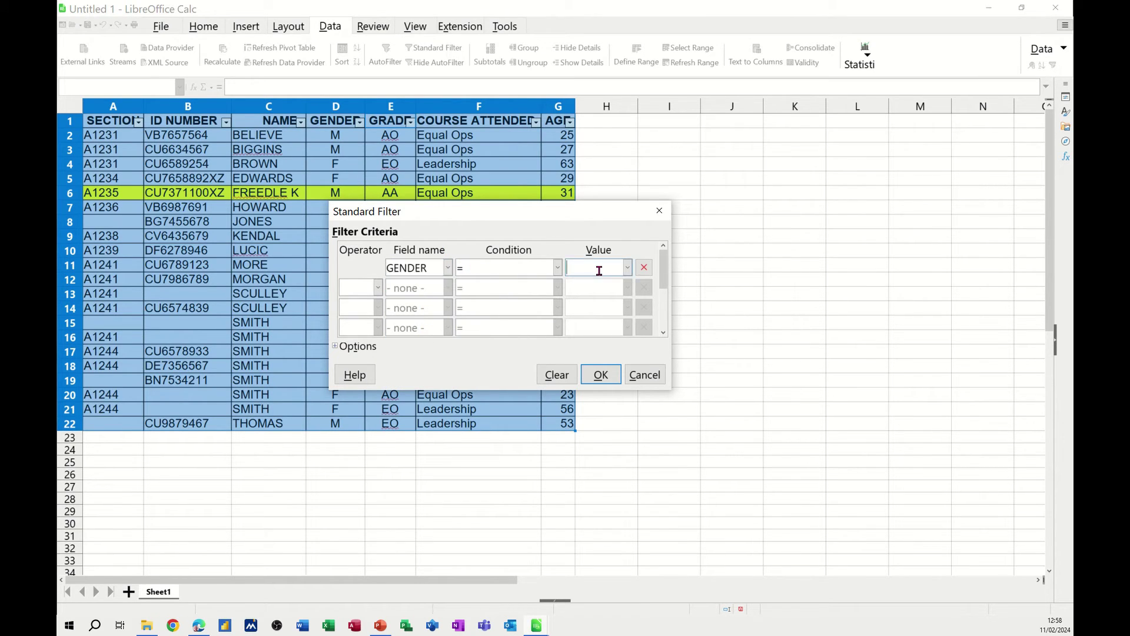
type("m")
left_click(628, 269)
key("Down")
key("Down")
key("Down")
key("Down")
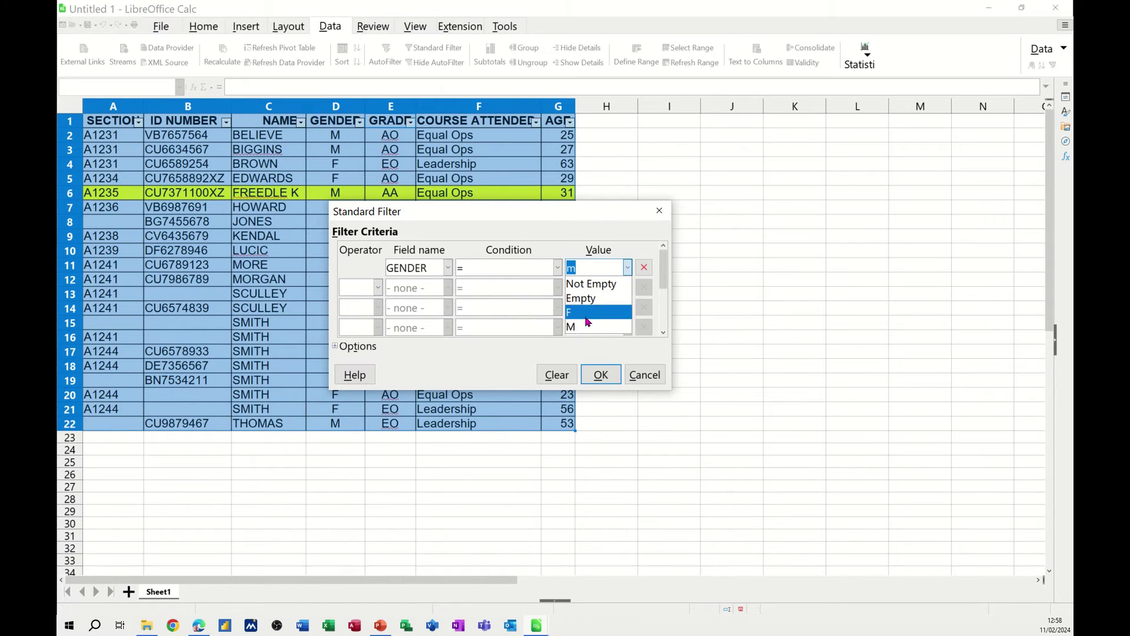
key("Return")
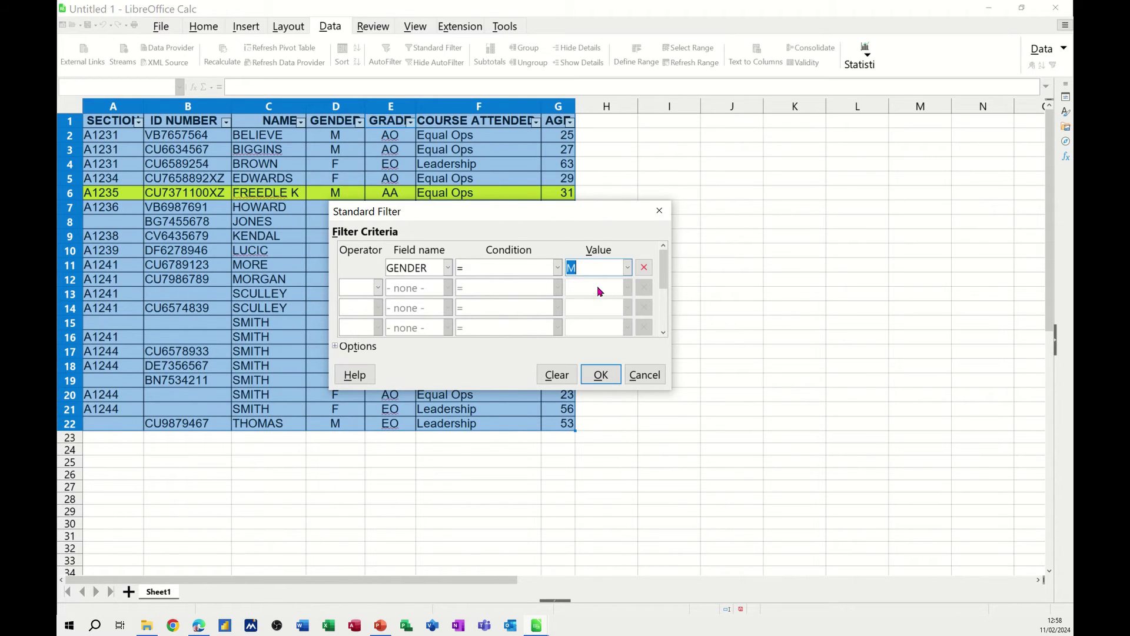
Step: Add OR GRADE = AA, apply it to hide rows 4, 5, 14, 20 and 21, then turn AutoFilter off
left_click(376, 288)
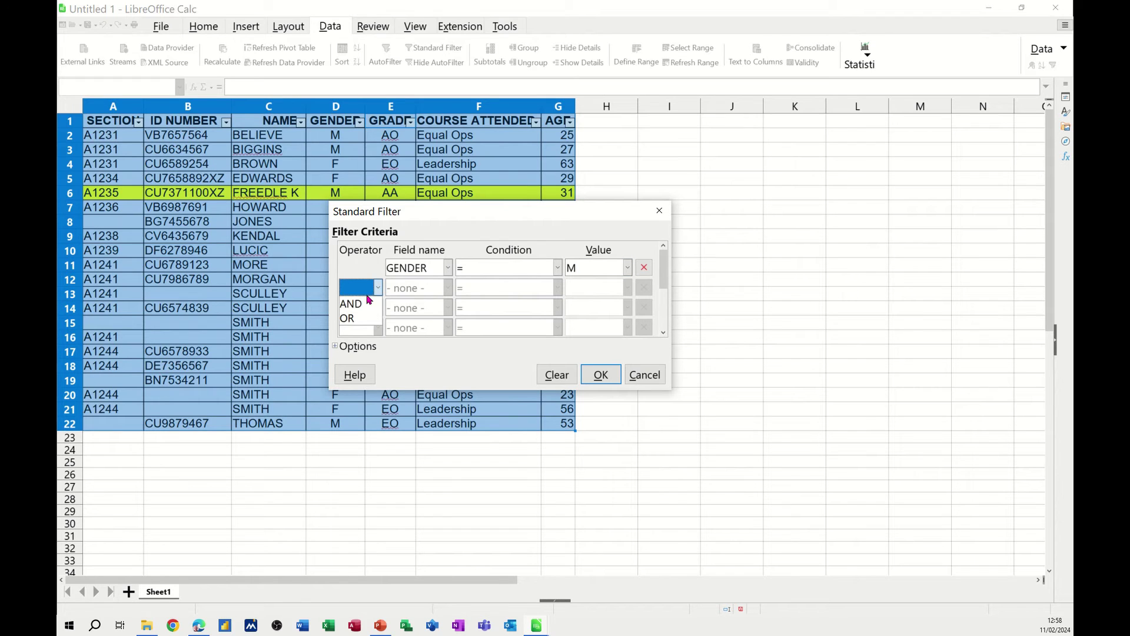
left_click(348, 317)
left_click(447, 288)
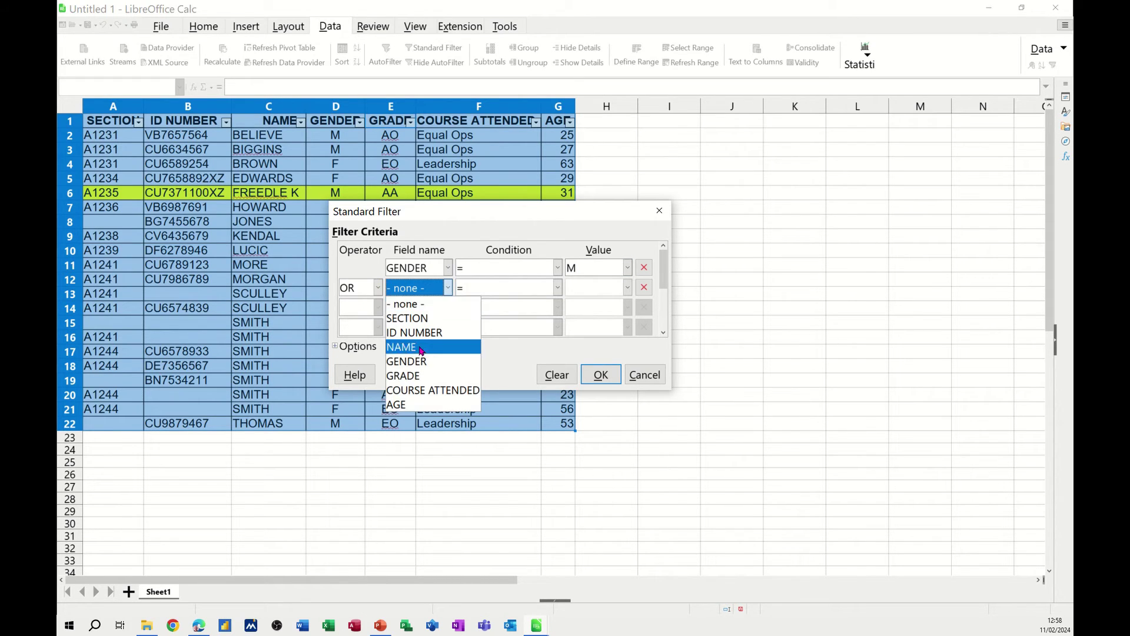
left_click(402, 377)
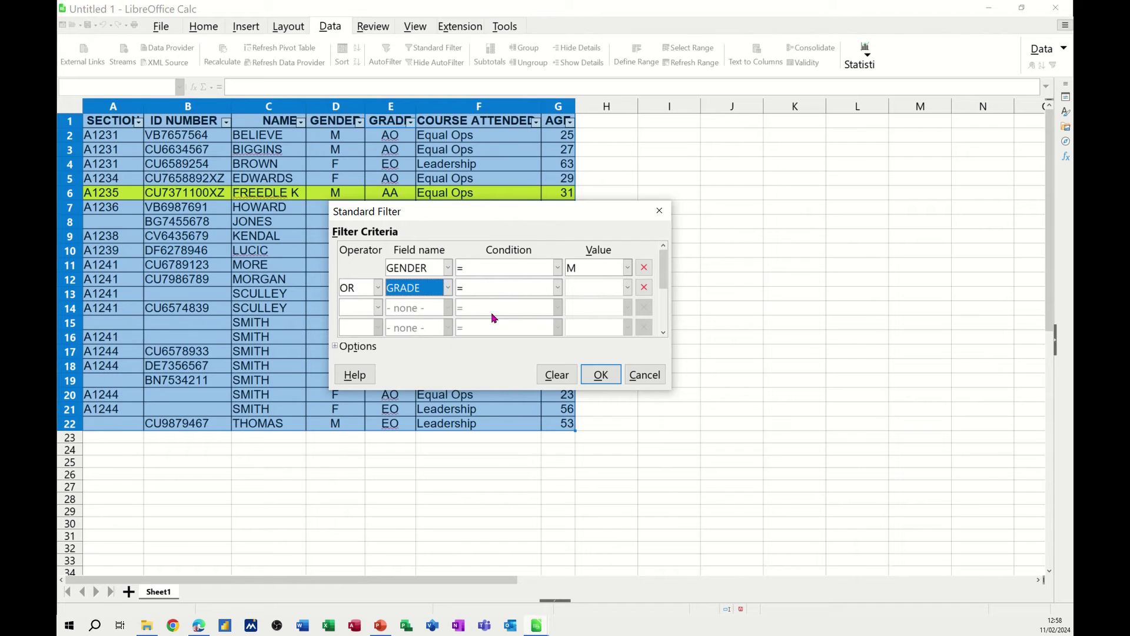
left_click(578, 287)
left_click(628, 287)
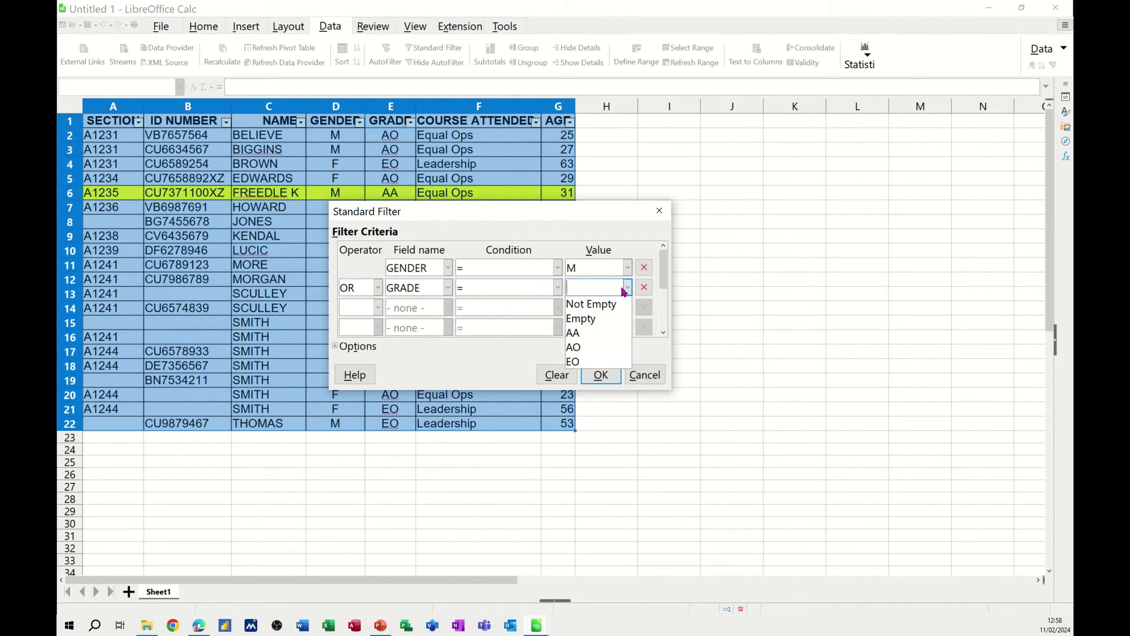
left_click(590, 333)
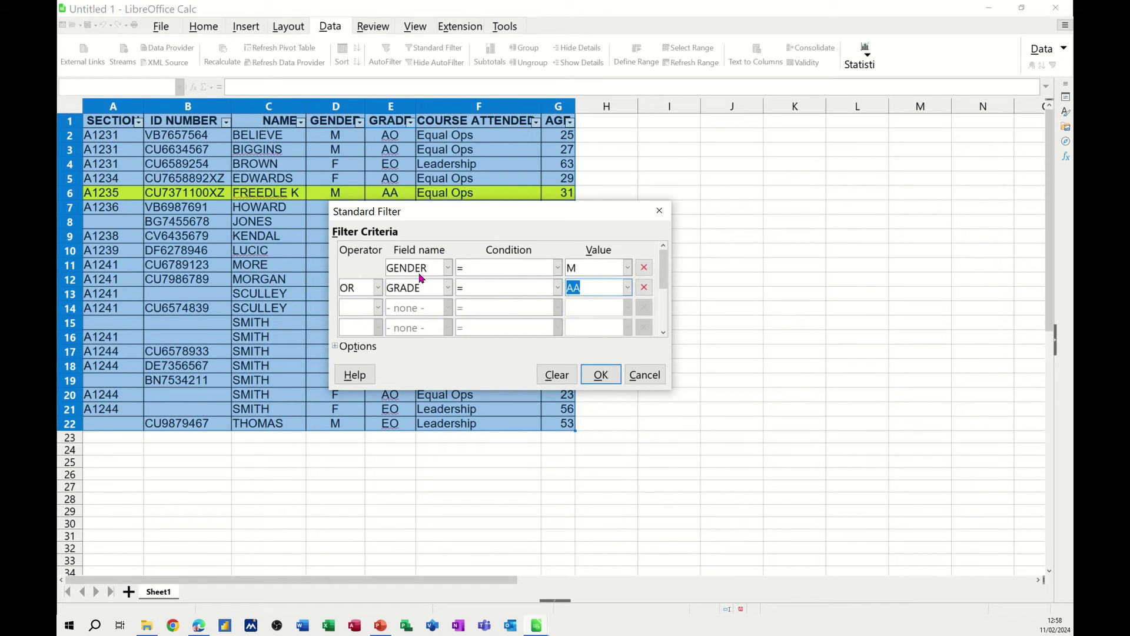
left_click(598, 378)
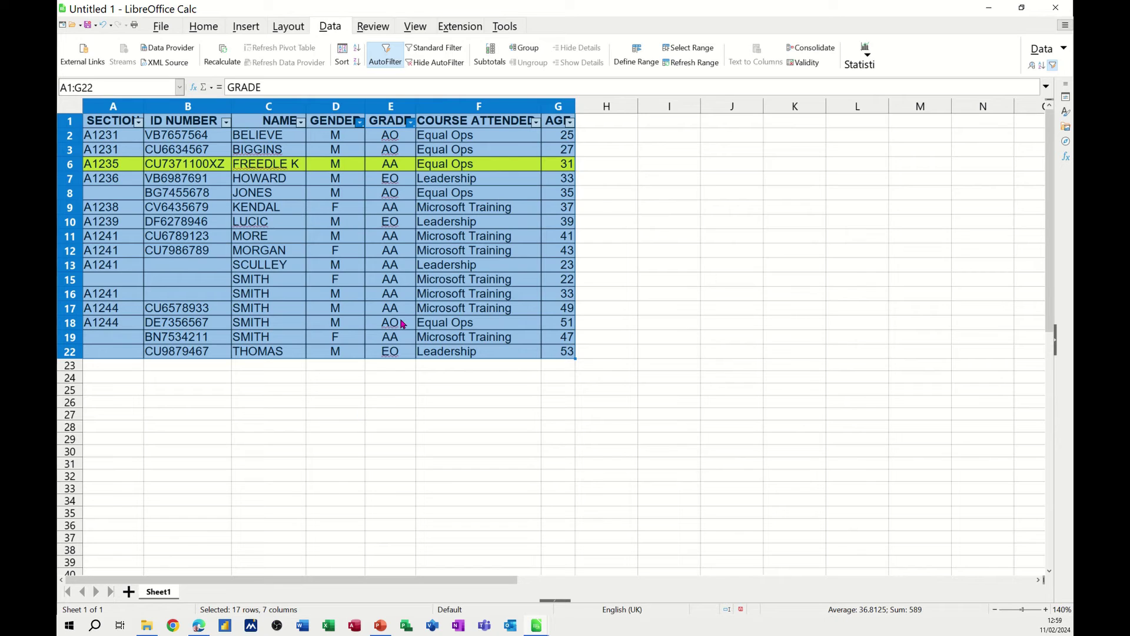
left_click(378, 57)
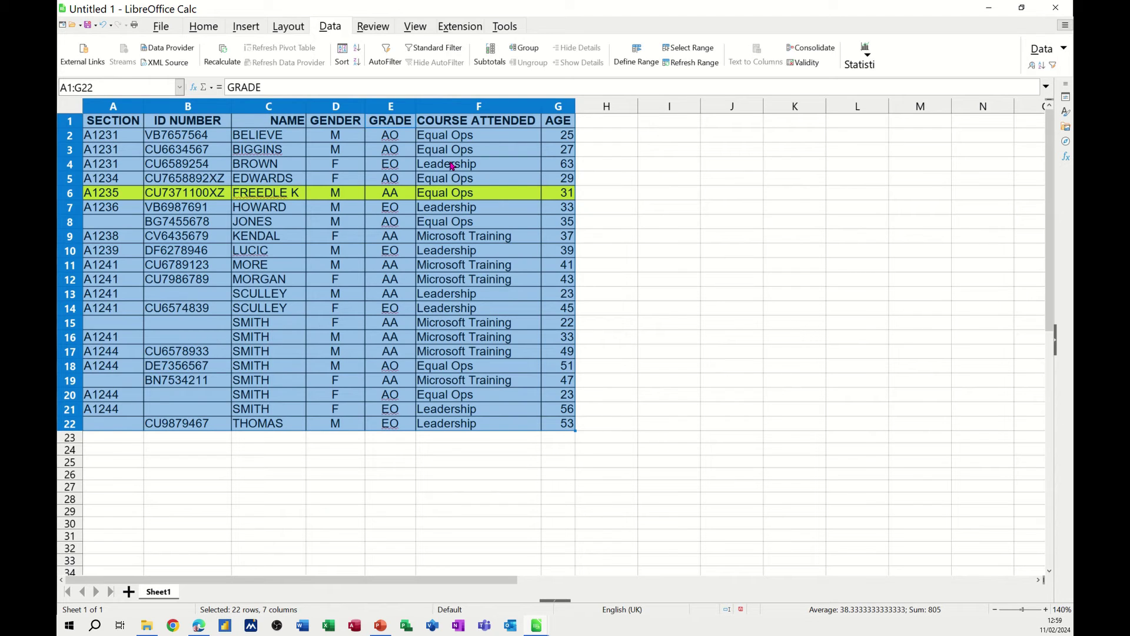
Step: Re-enable AutoFilter, sort by GENDER with F first, then sort by GRADE descending
left_click(468, 222)
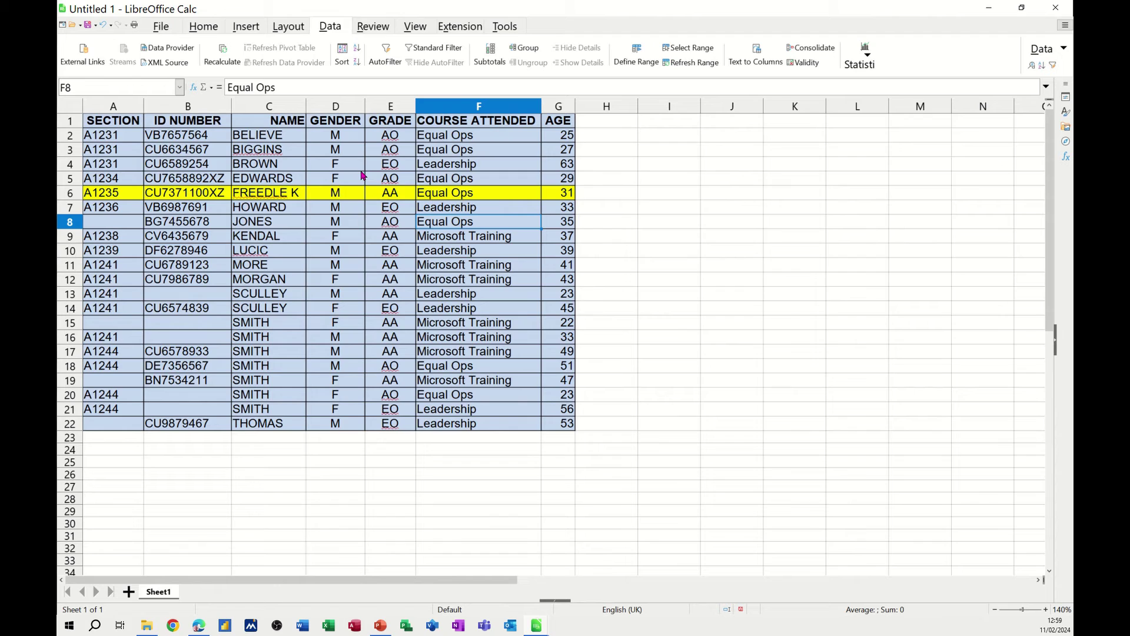
left_click(380, 58)
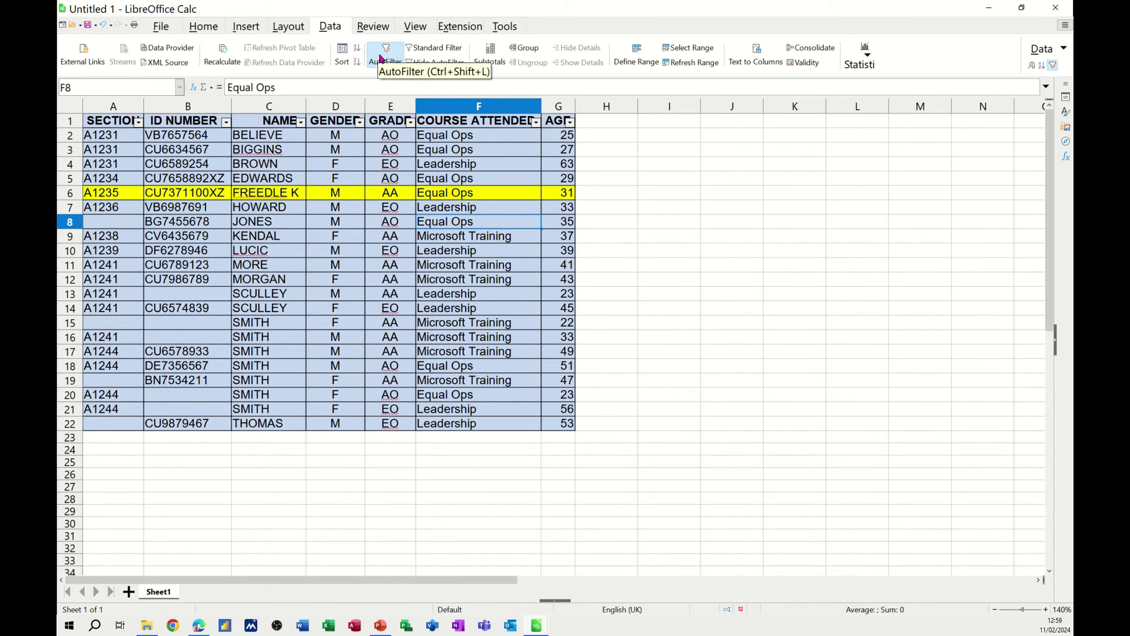
left_click(360, 122)
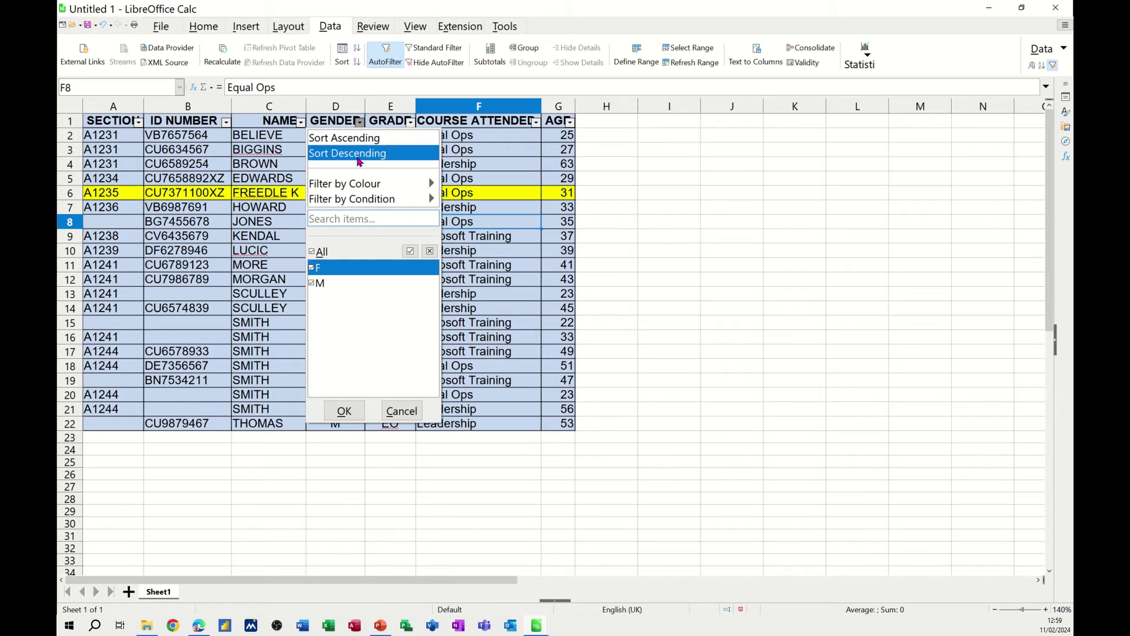
left_click(347, 139)
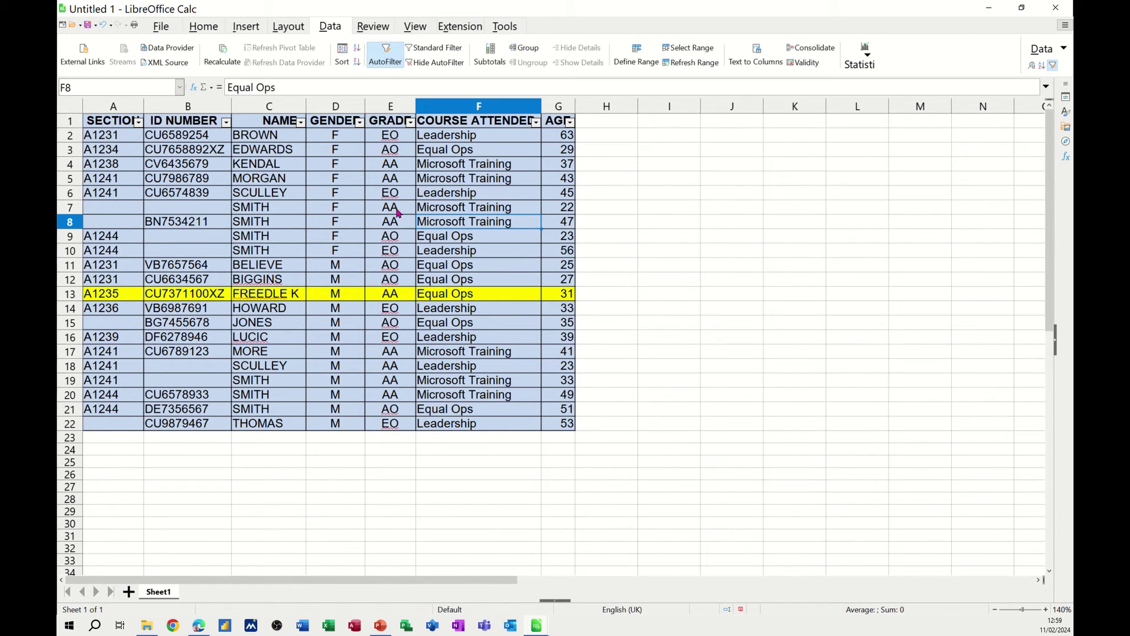
left_click(409, 122)
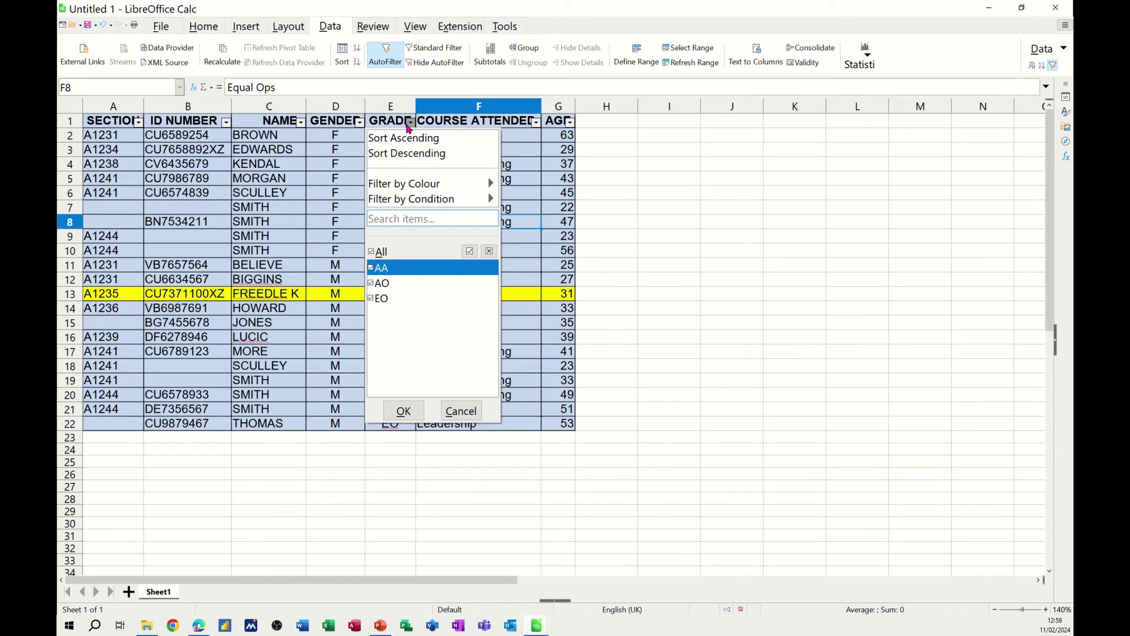
left_click(406, 153)
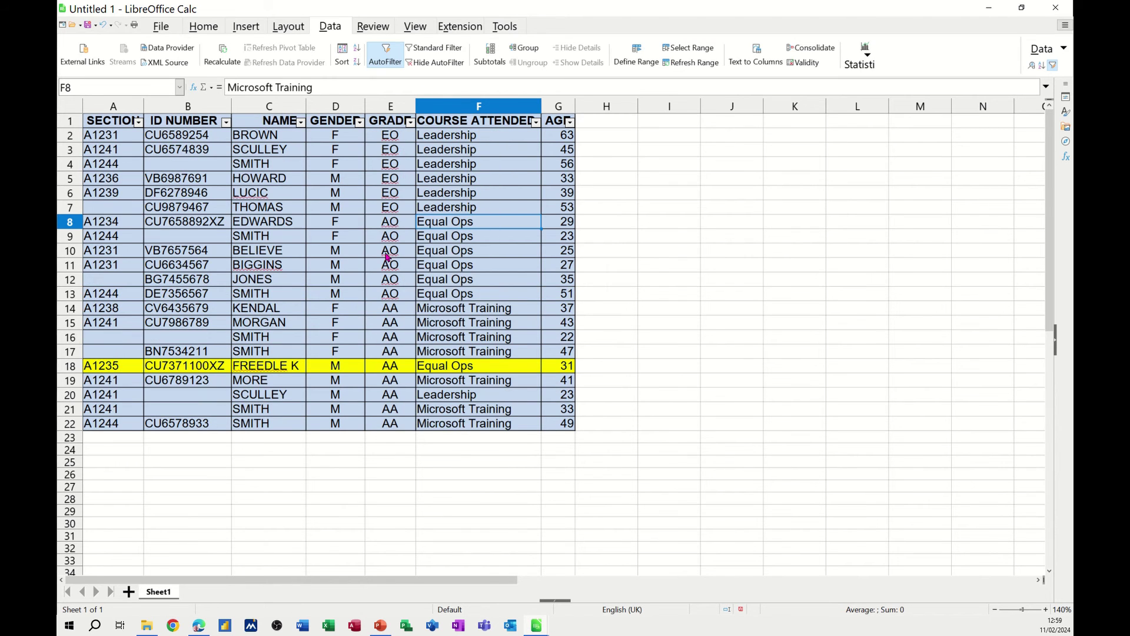
Step: Sort the table by COURSE ATTENDED ascending, then descending with Microsoft Training first
left_click(356, 51)
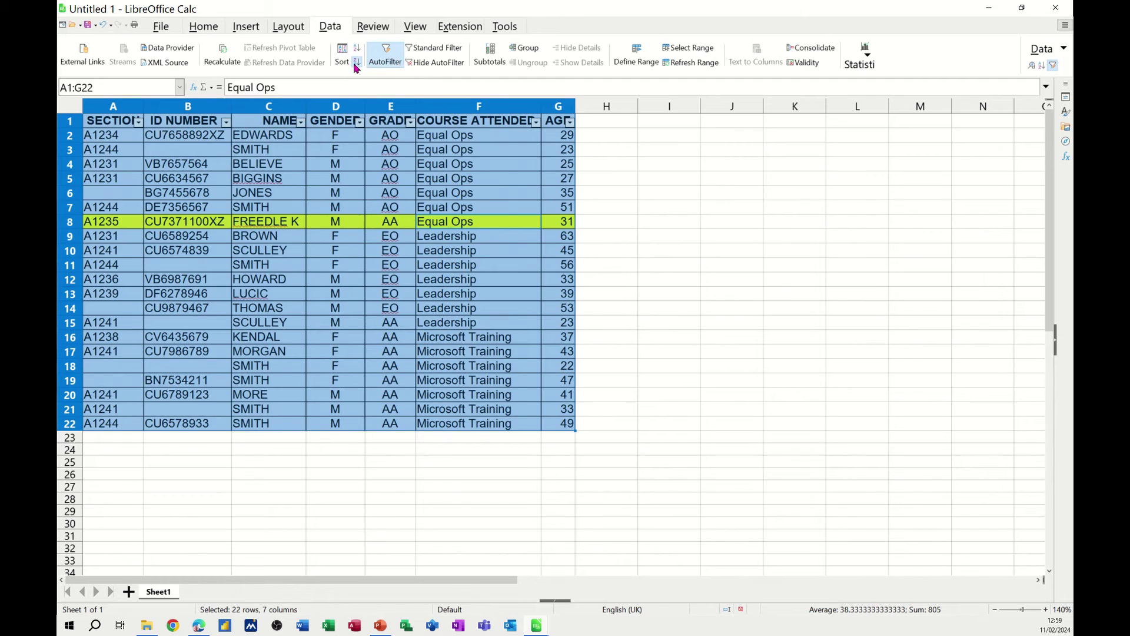
left_click(356, 65)
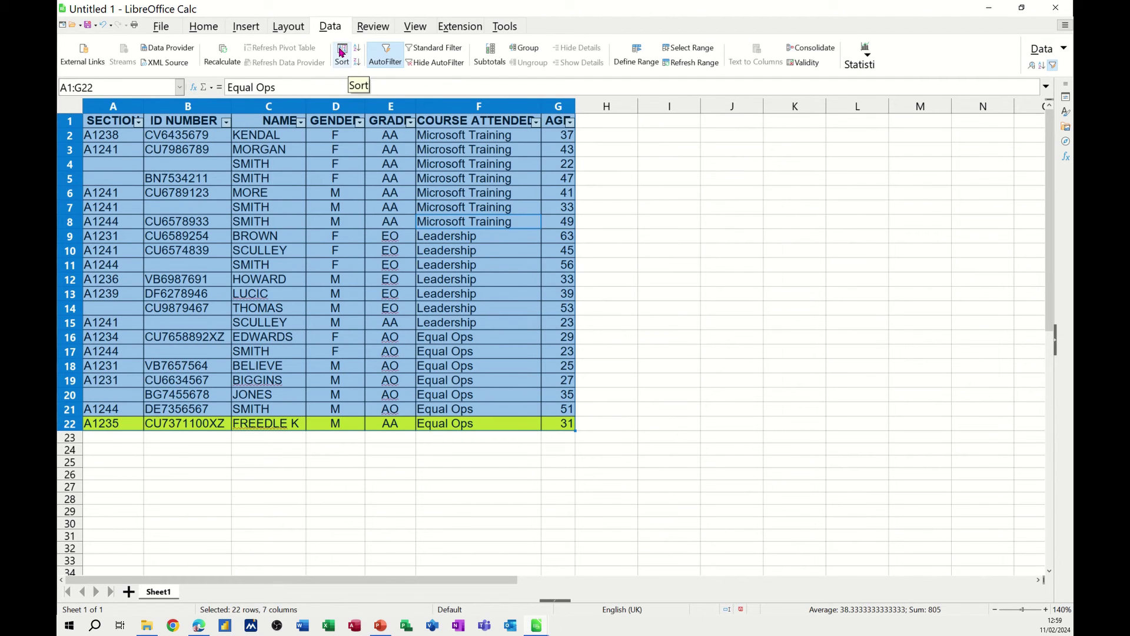
left_click(342, 53)
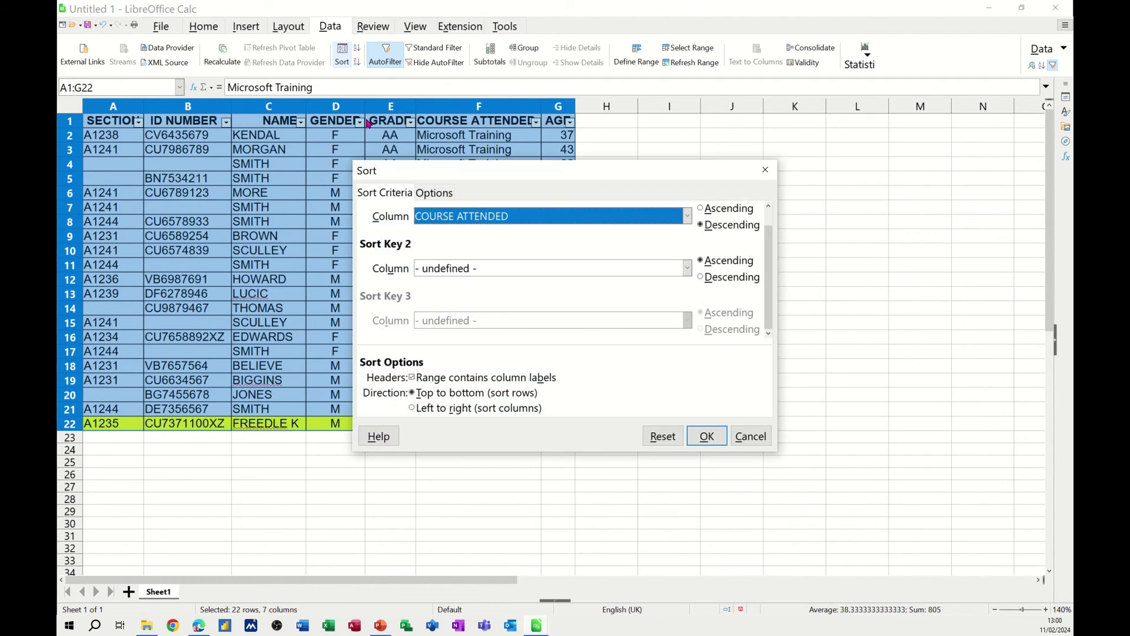
Step: Set sort keys 1–3 to NAME, GENDER and GRADE
left_click(577, 218)
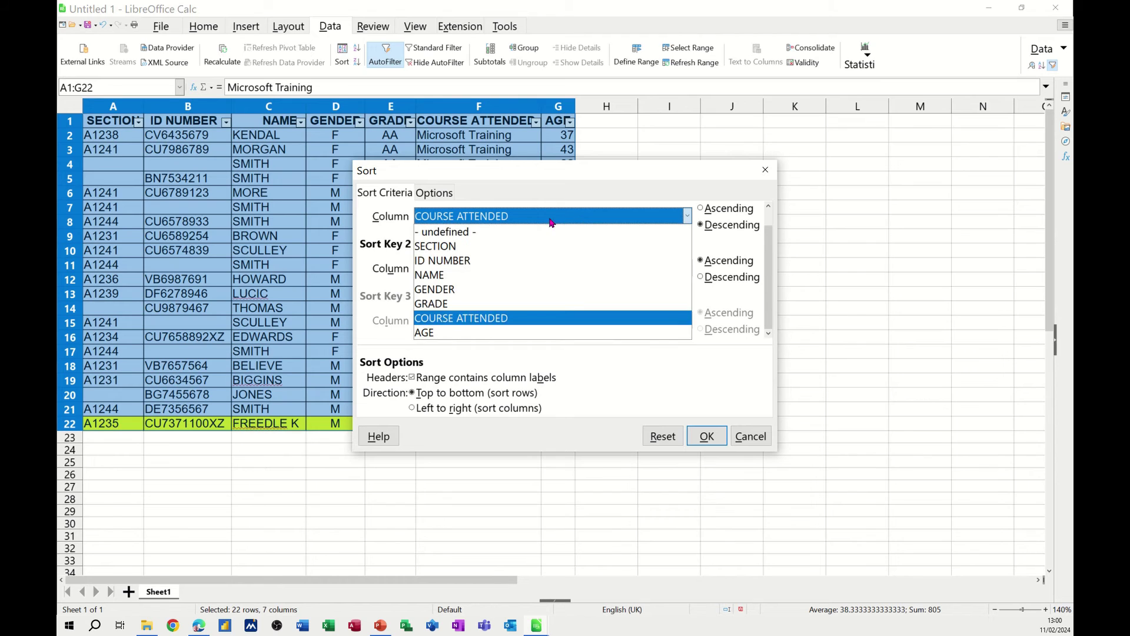
left_click(457, 277)
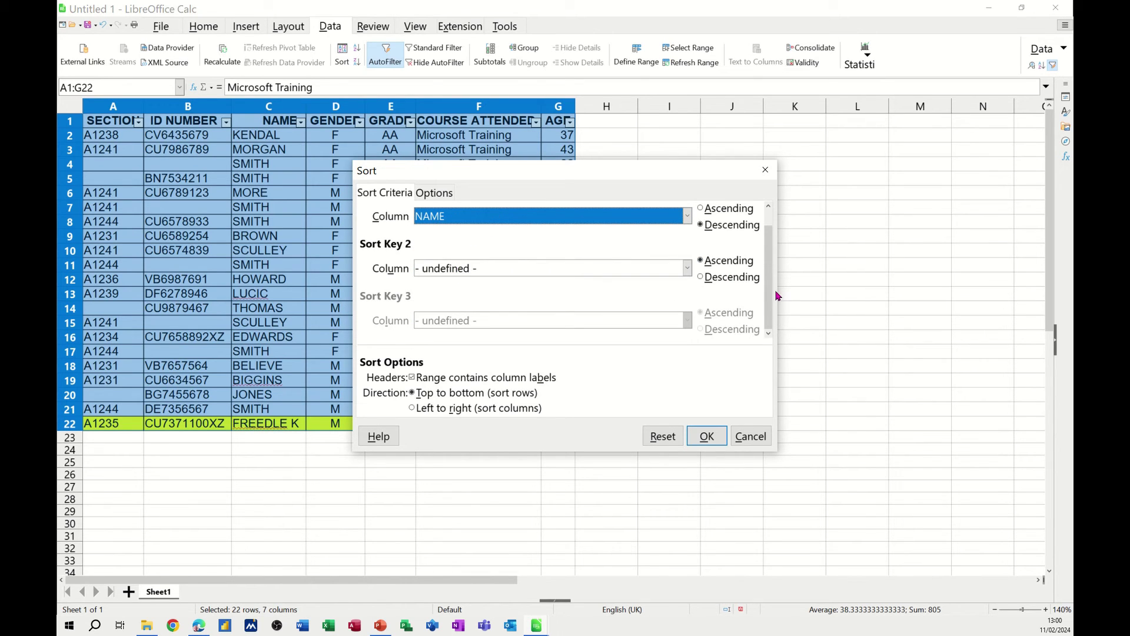
scroll(769, 259, "up", 1)
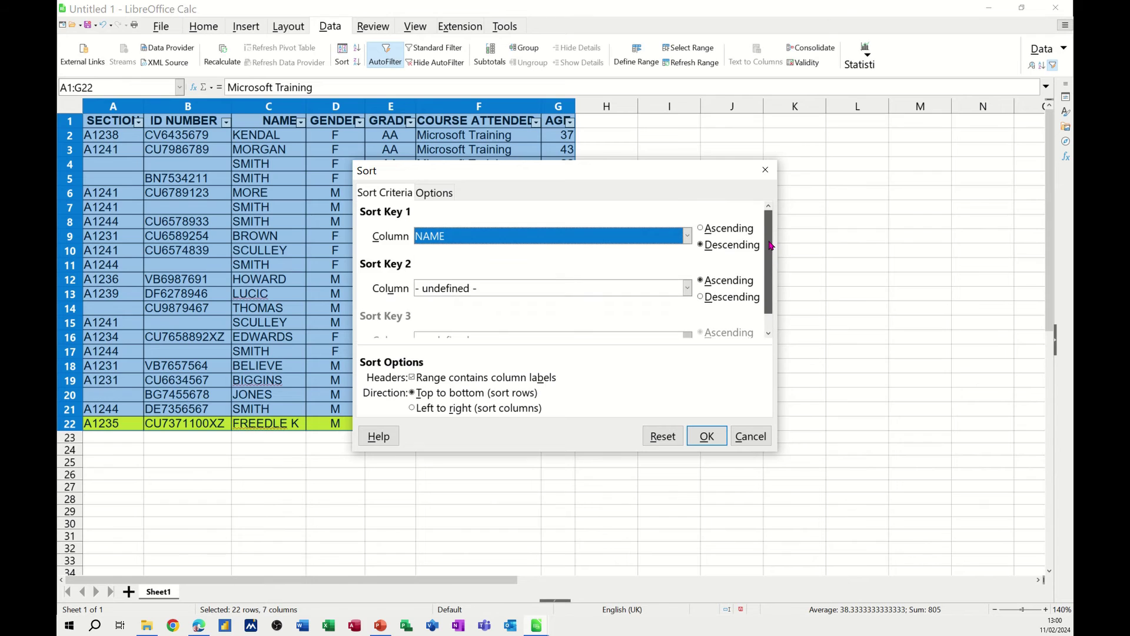
left_click(471, 290)
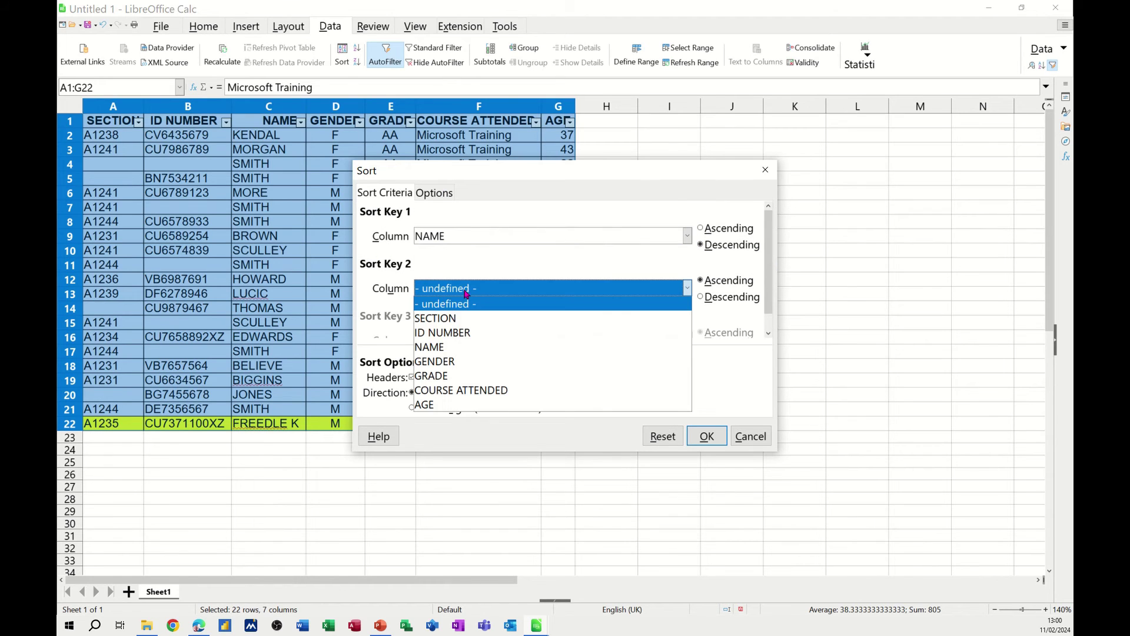
left_click(450, 360)
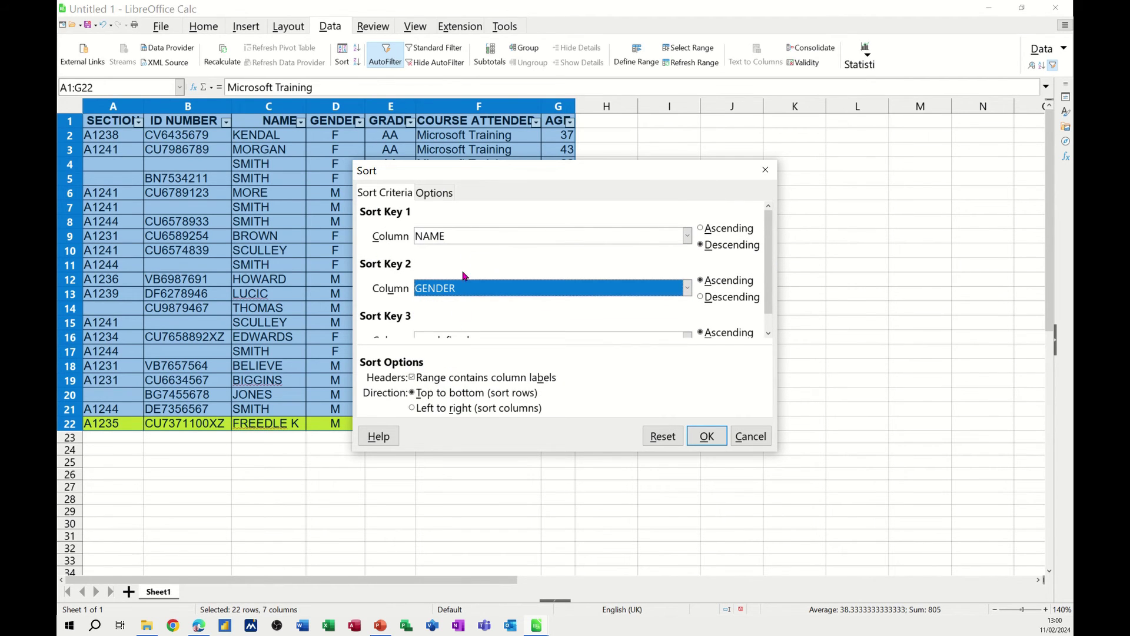
left_click(454, 339)
key("Down")
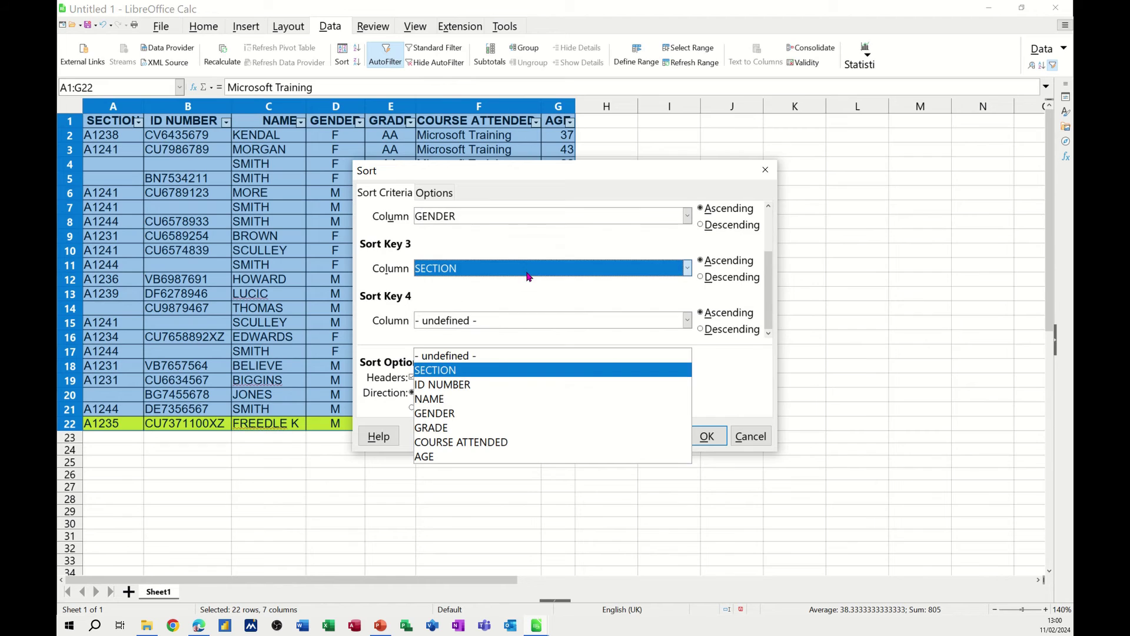
key("Escape")
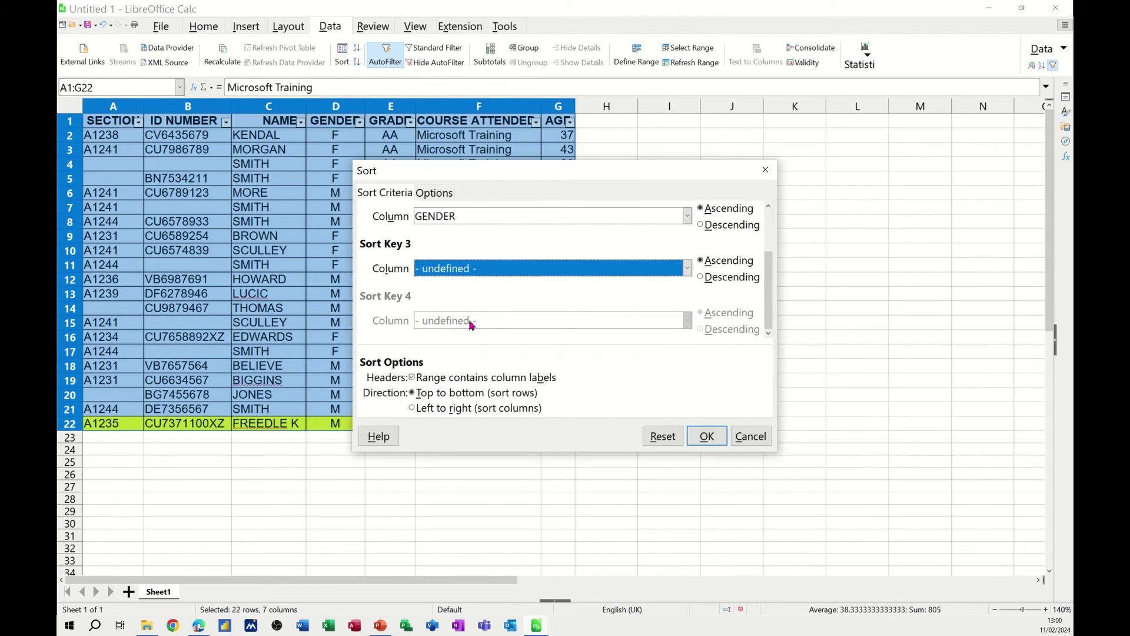
left_click(468, 276)
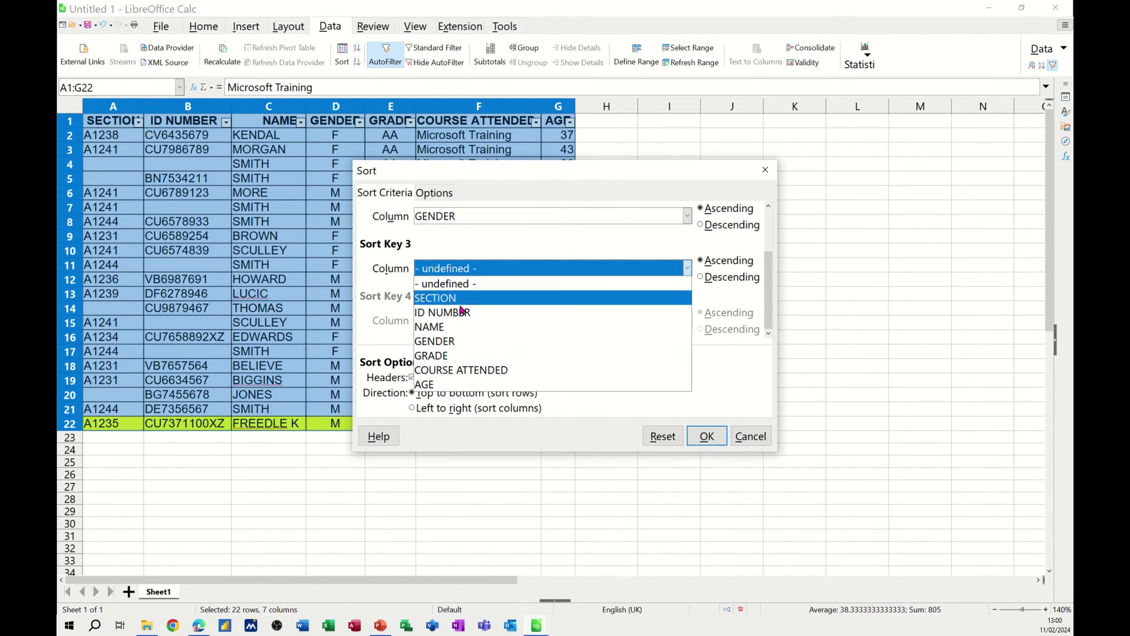
left_click(451, 354)
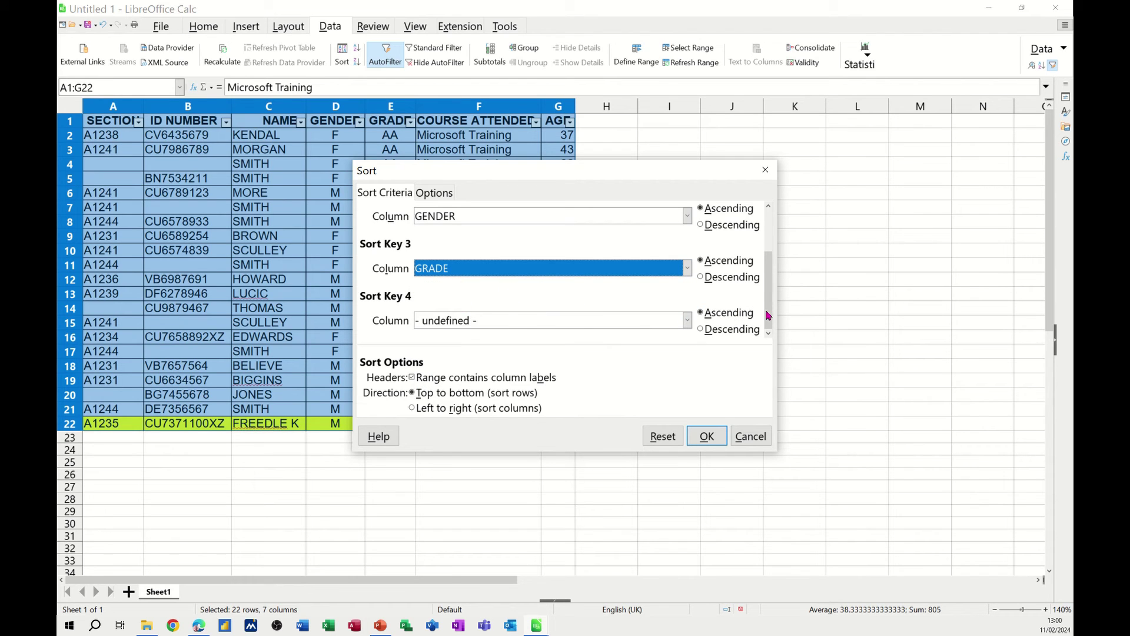
Step: Add COURSE ATTENDED and AGE as keys 4 and 5, then apply the five-key sort
left_click_drag(771, 315, 771, 340)
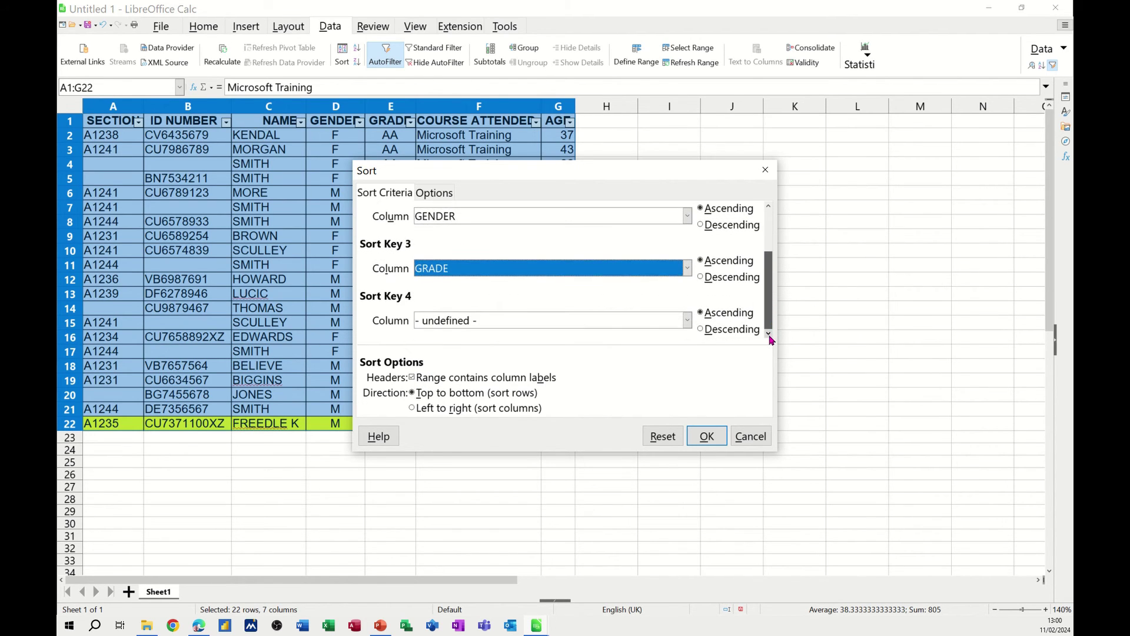
left_click(684, 326)
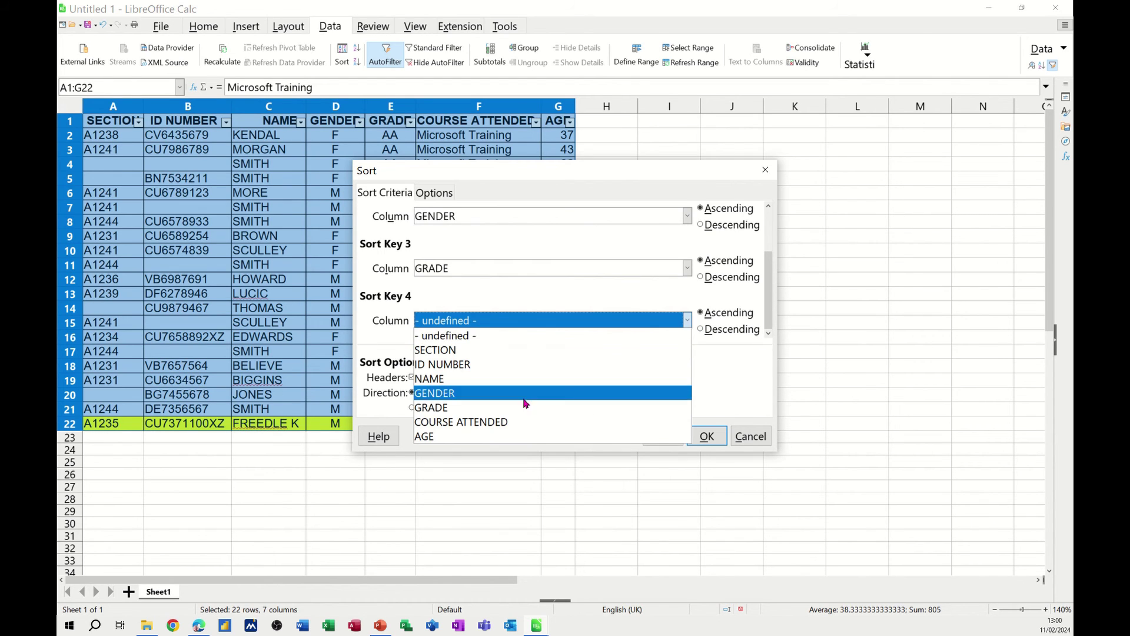
left_click(526, 421)
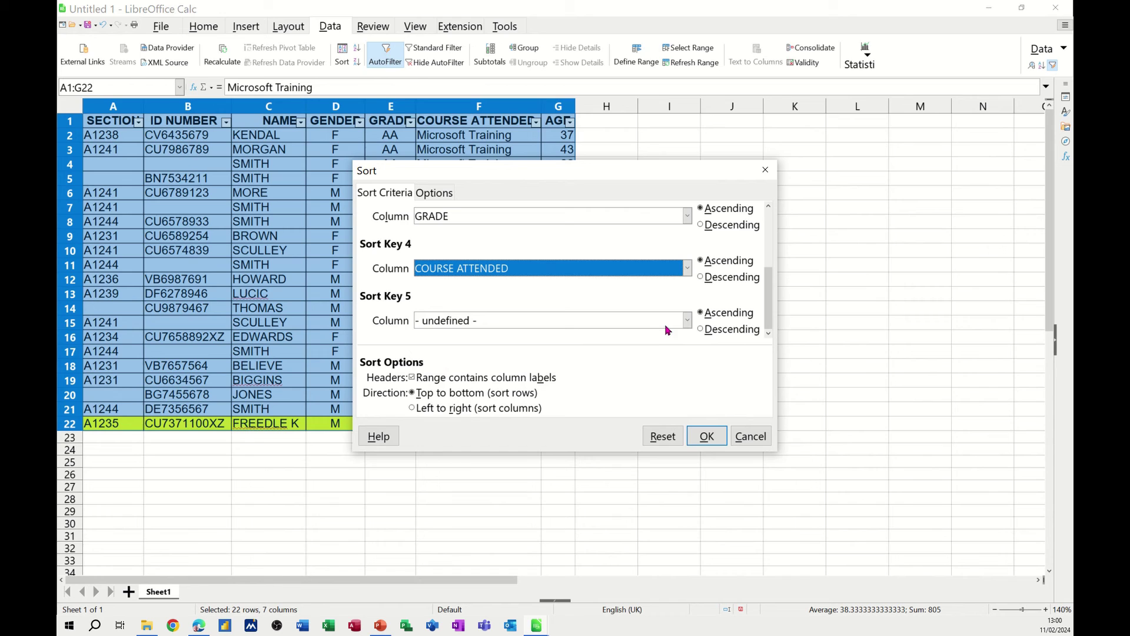
left_click(686, 322)
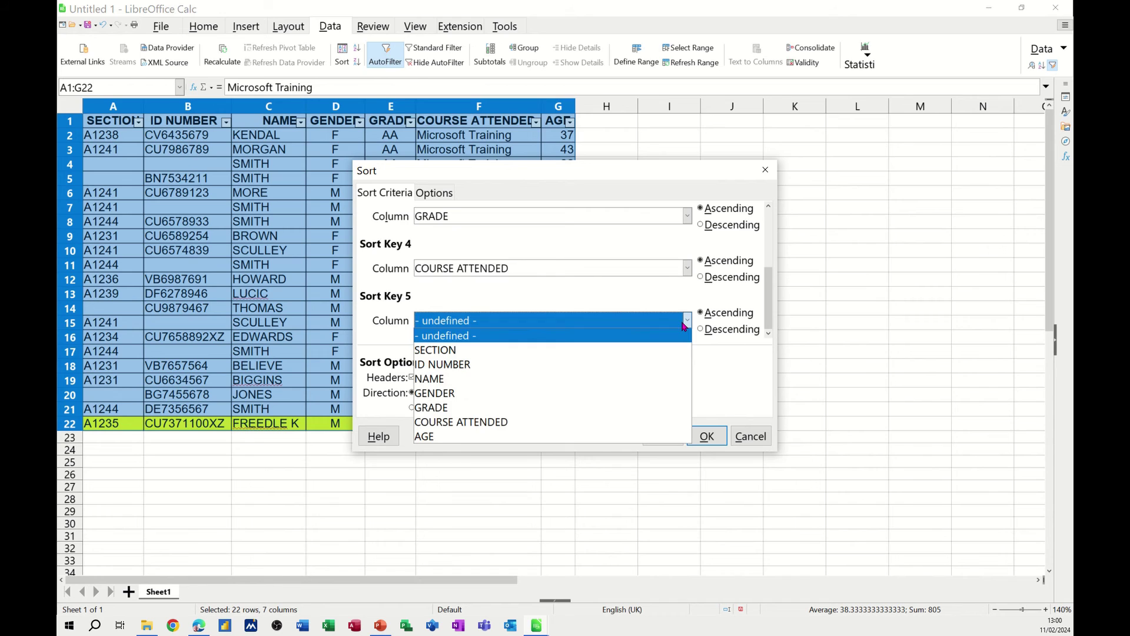
left_click(458, 436)
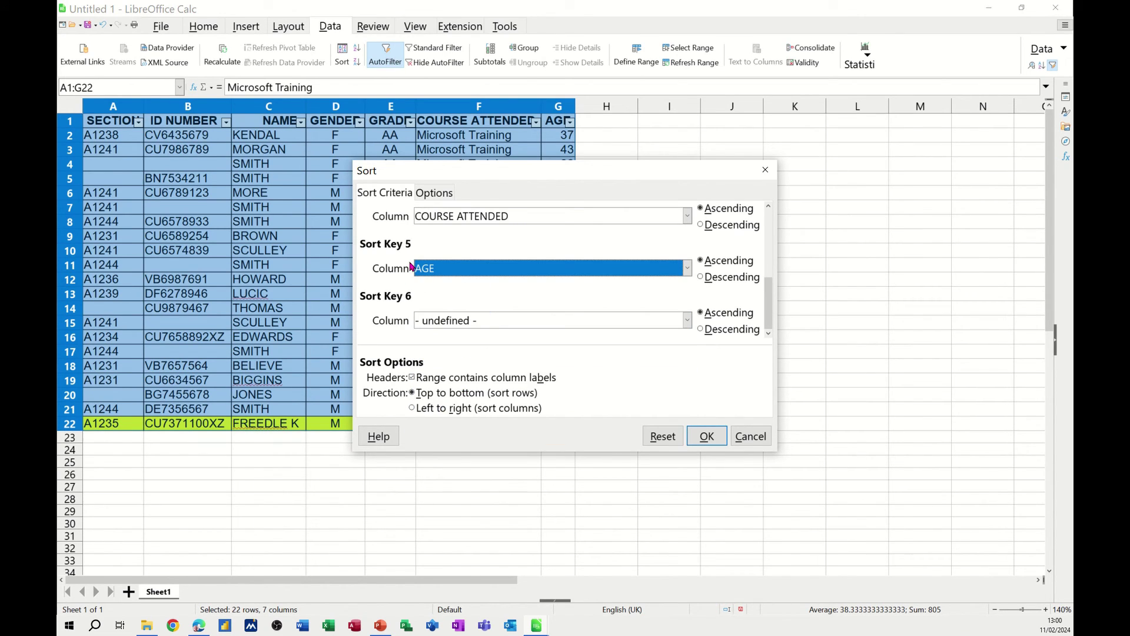
scroll(483, 247, "up", 2)
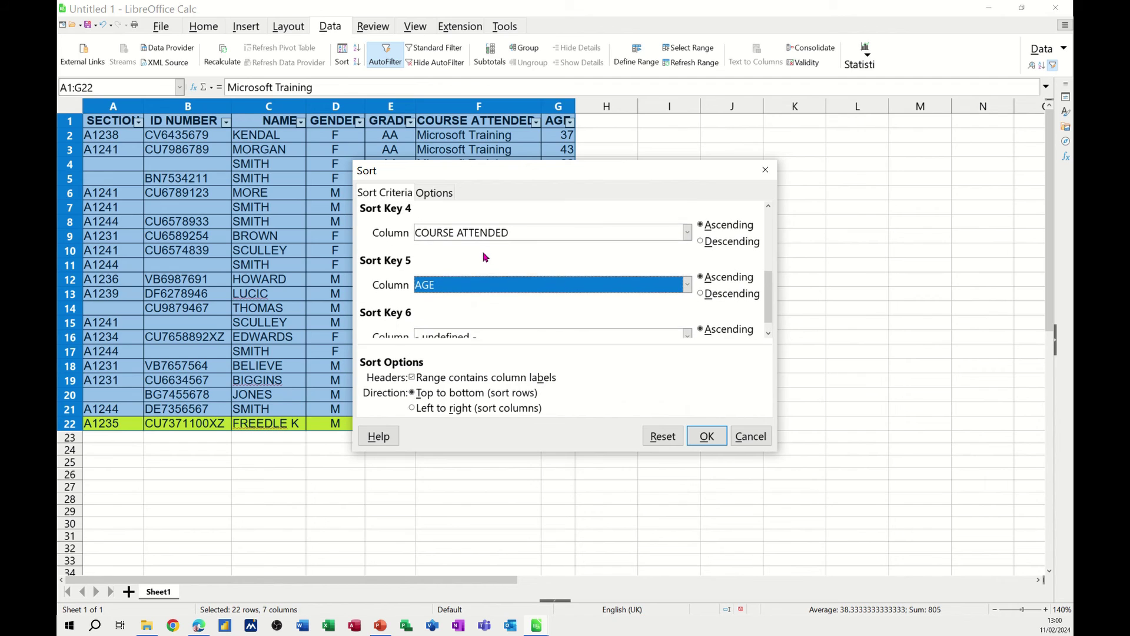
scroll(484, 256, "up", 2)
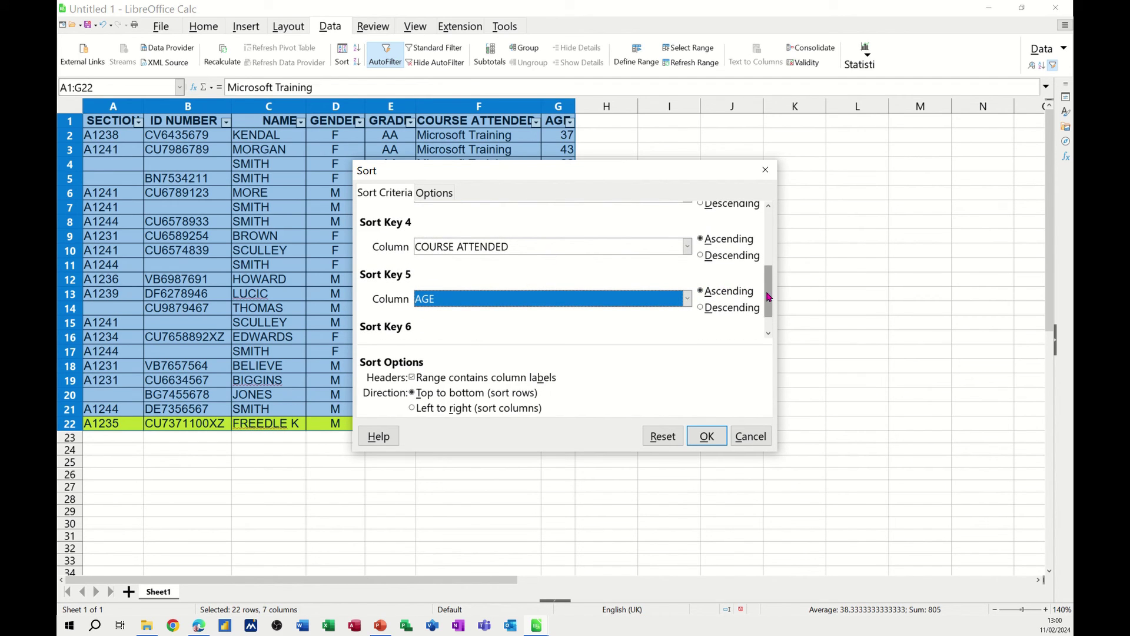
left_click_drag(768, 296, 776, 241)
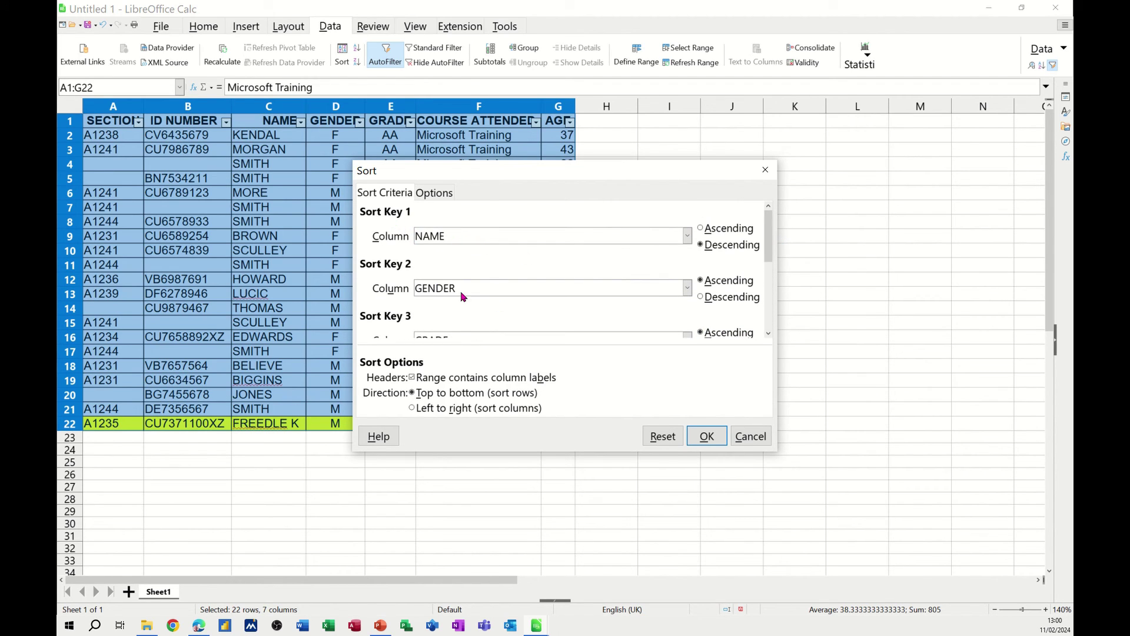
left_click(703, 438)
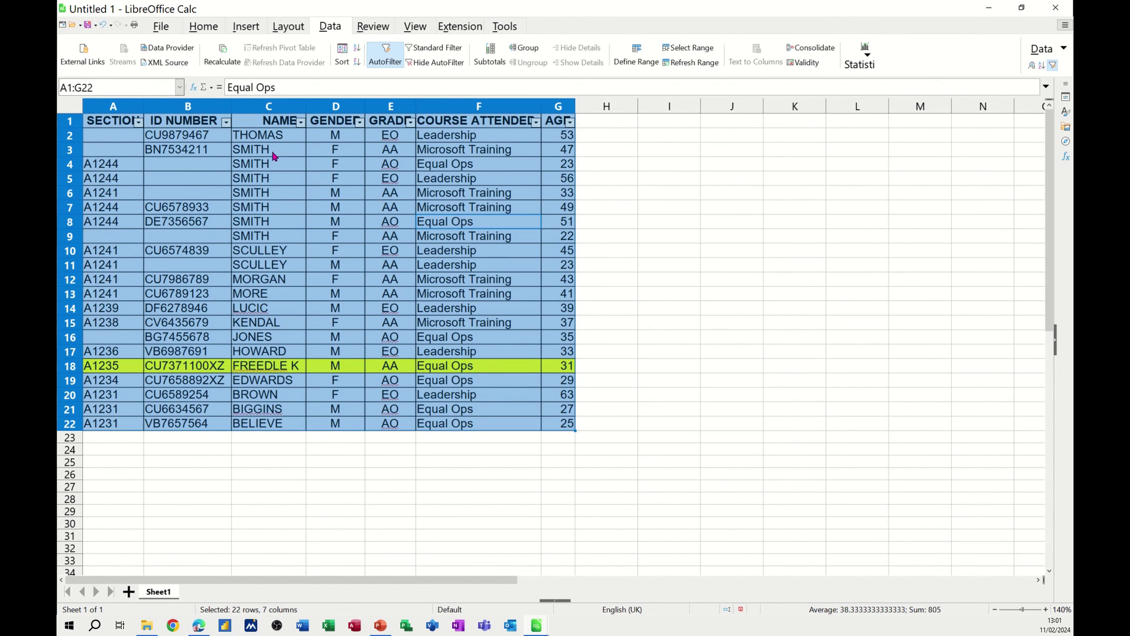
Step: Fill SMITH names C3:C9, female gender cells D3:D5 and row 3's E3:G3 with yellow
left_click(271, 155)
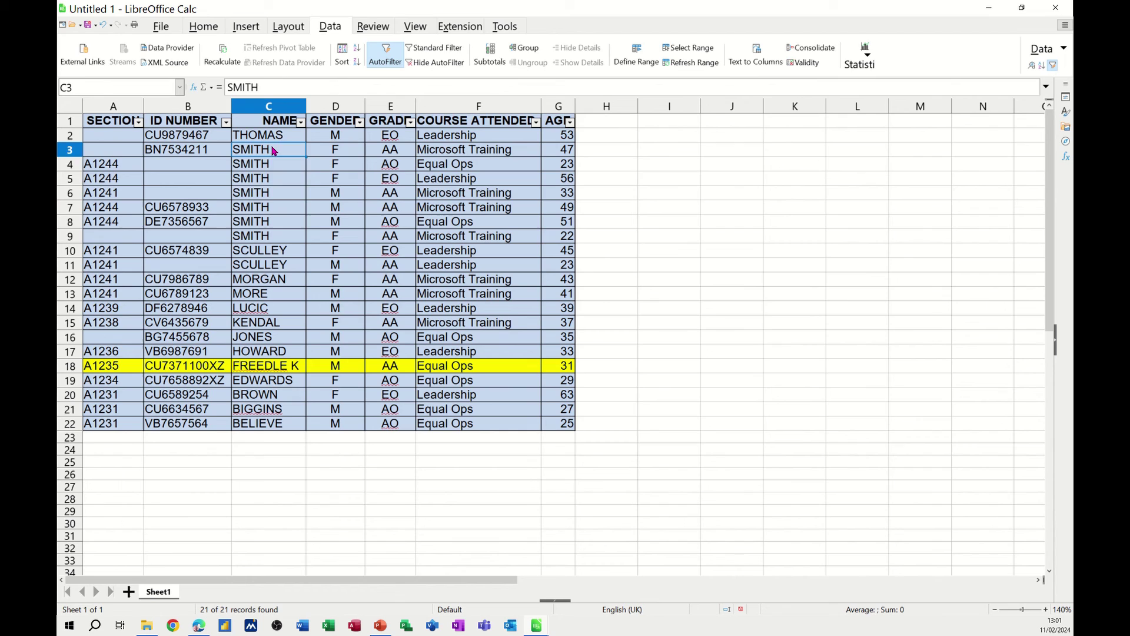
left_click_drag(272, 151, 271, 236)
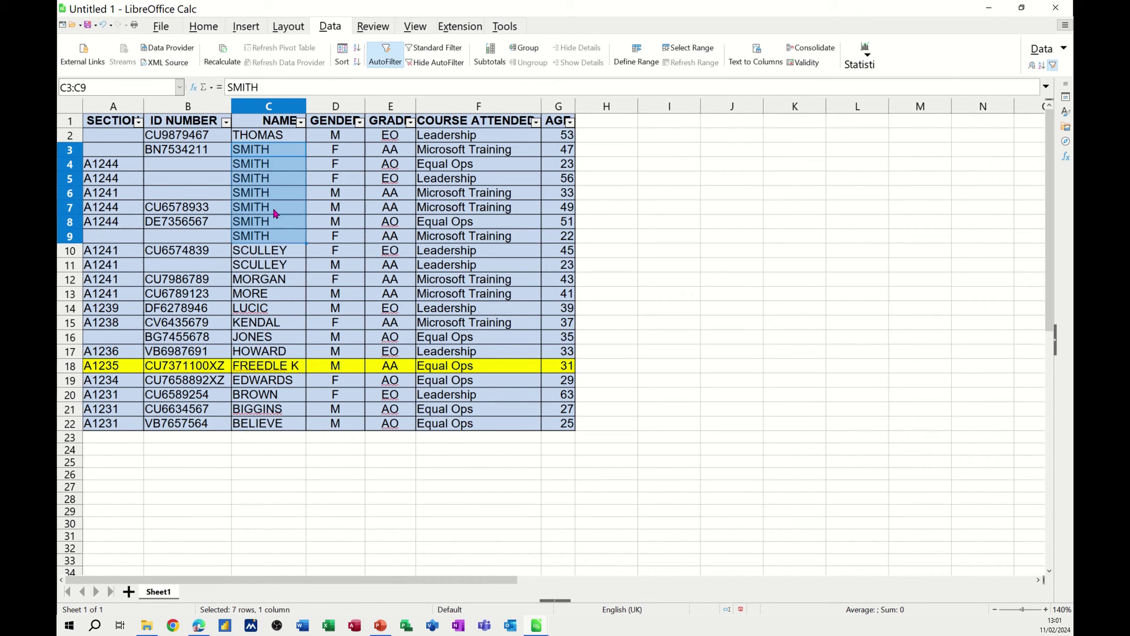
left_click(194, 29)
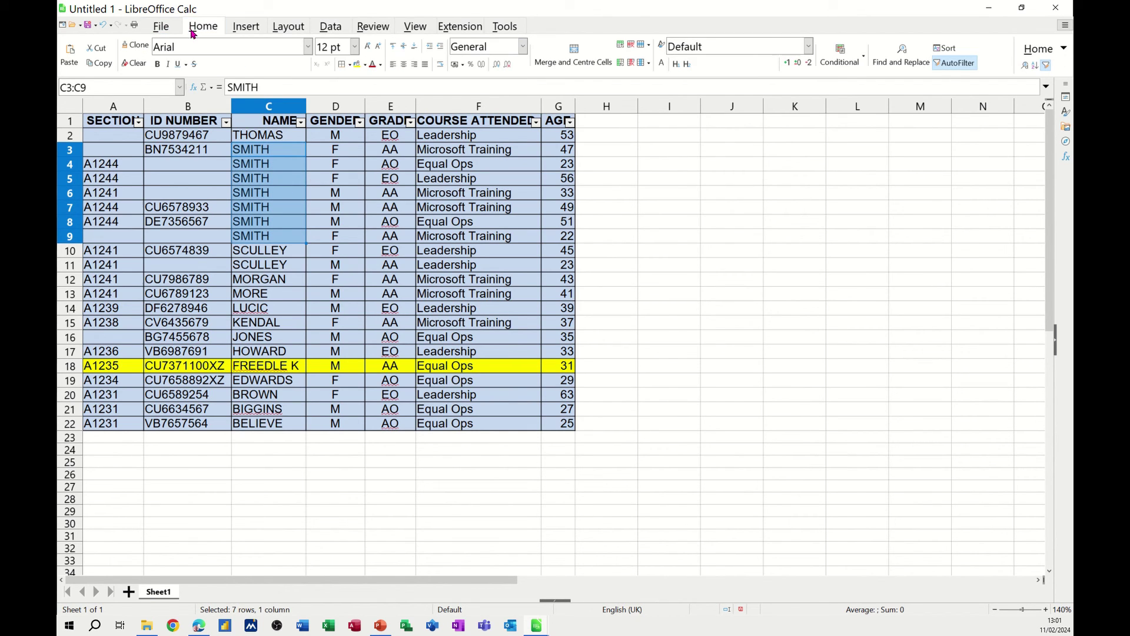
left_click(357, 64)
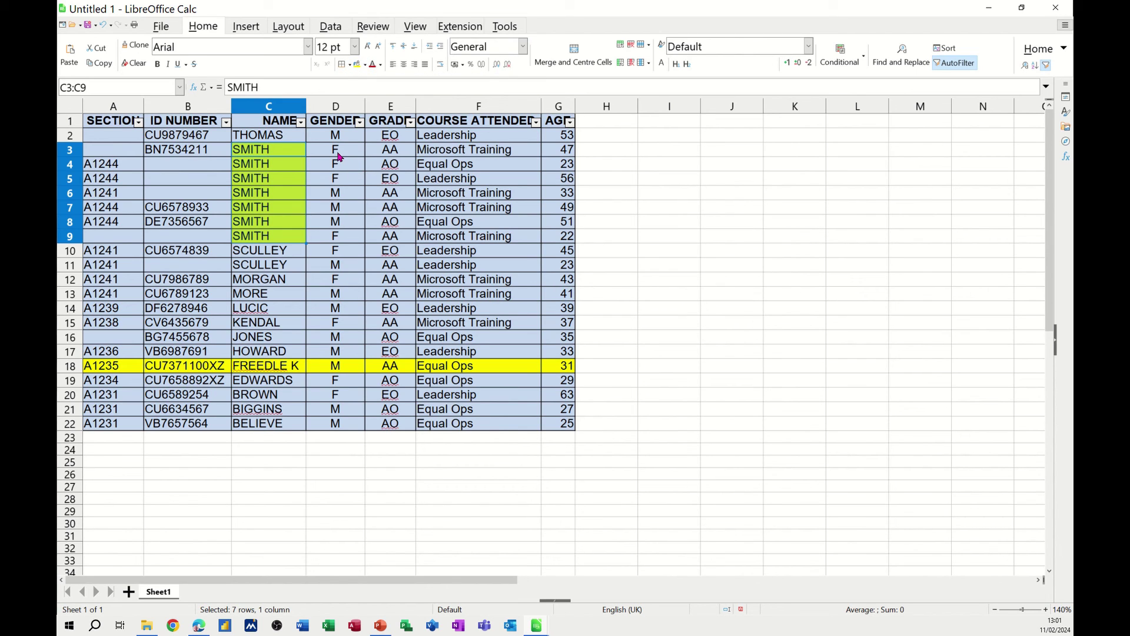
left_click_drag(343, 152, 342, 177)
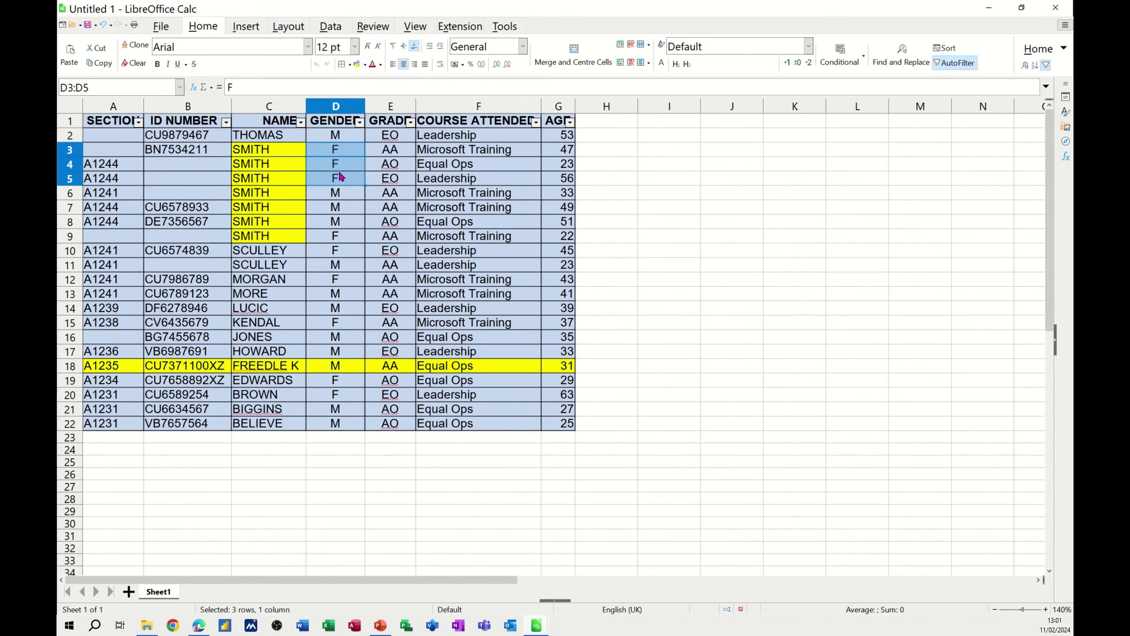
left_click(357, 65)
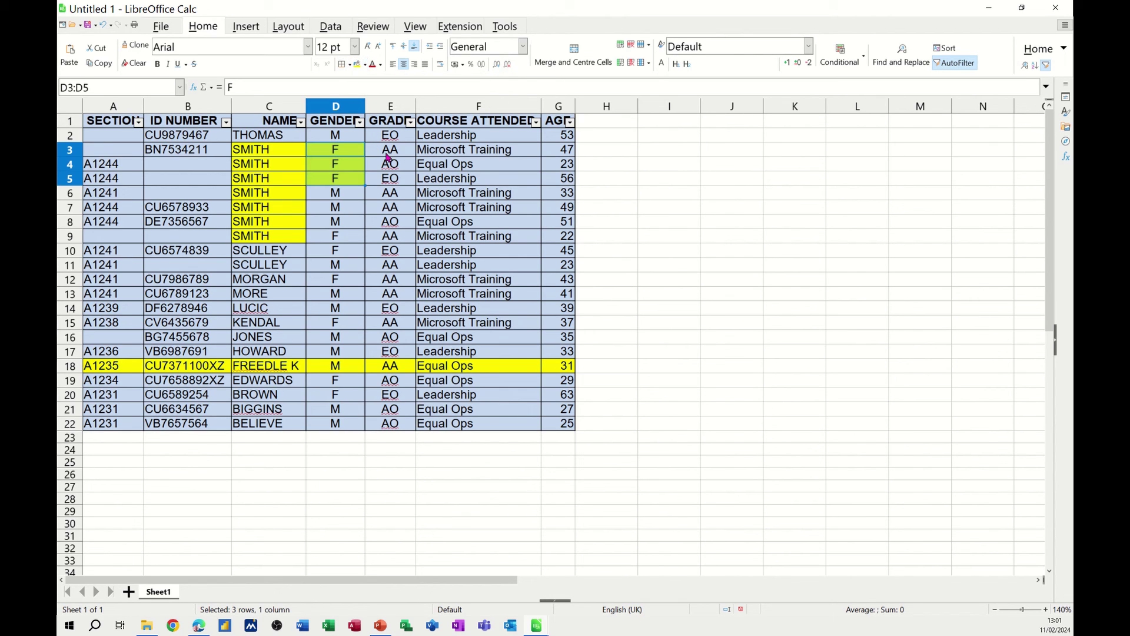
left_click_drag(395, 153, 544, 156)
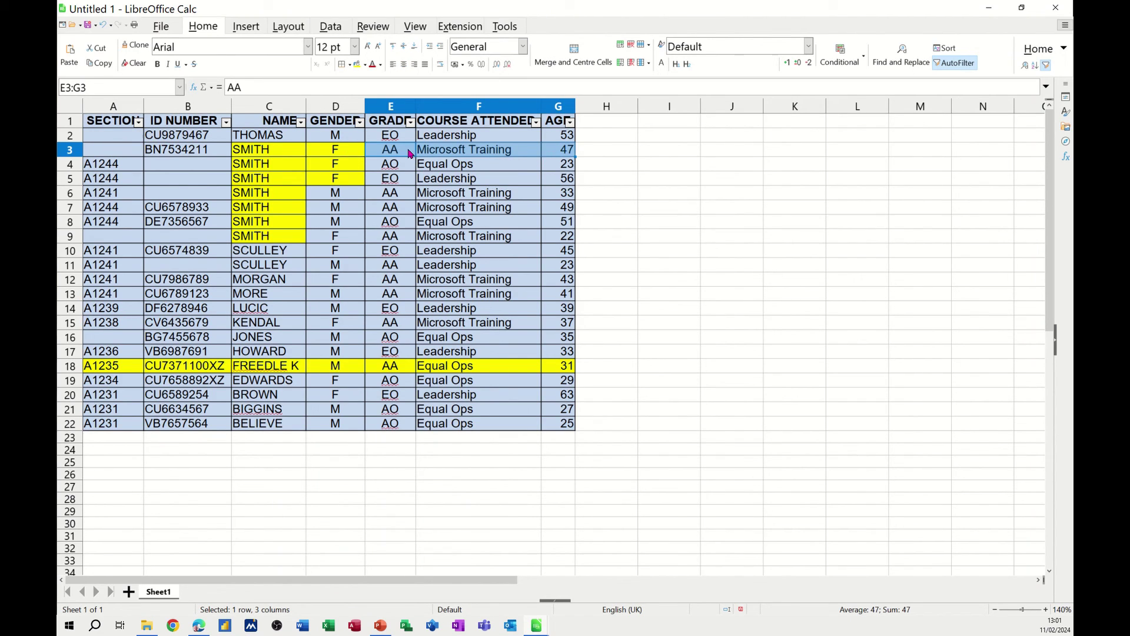
left_click(357, 64)
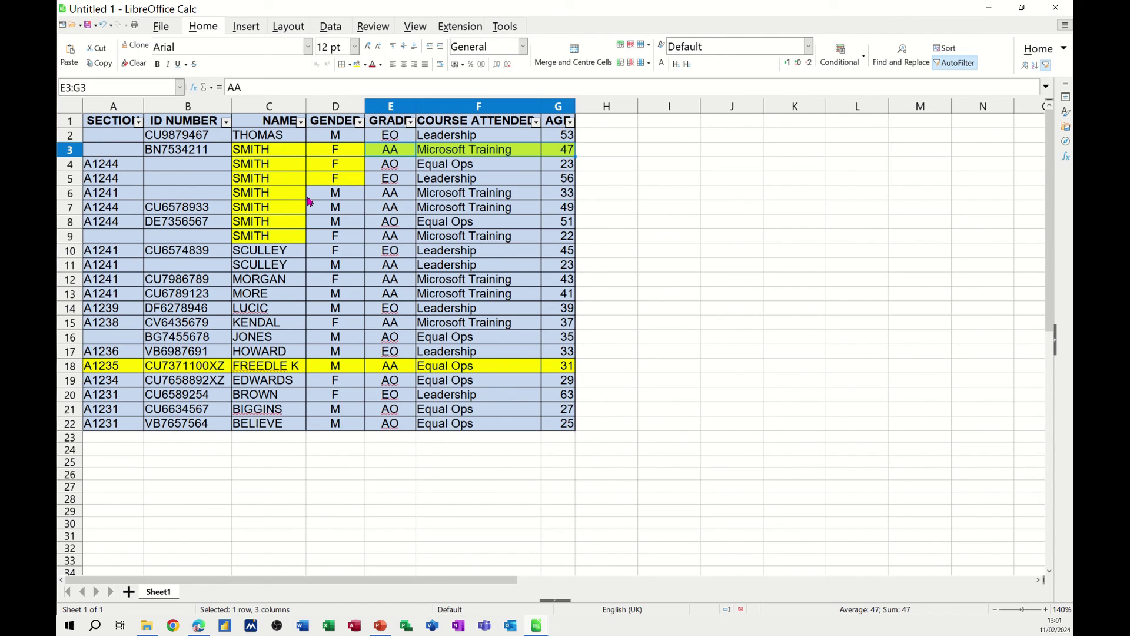
left_click(329, 28)
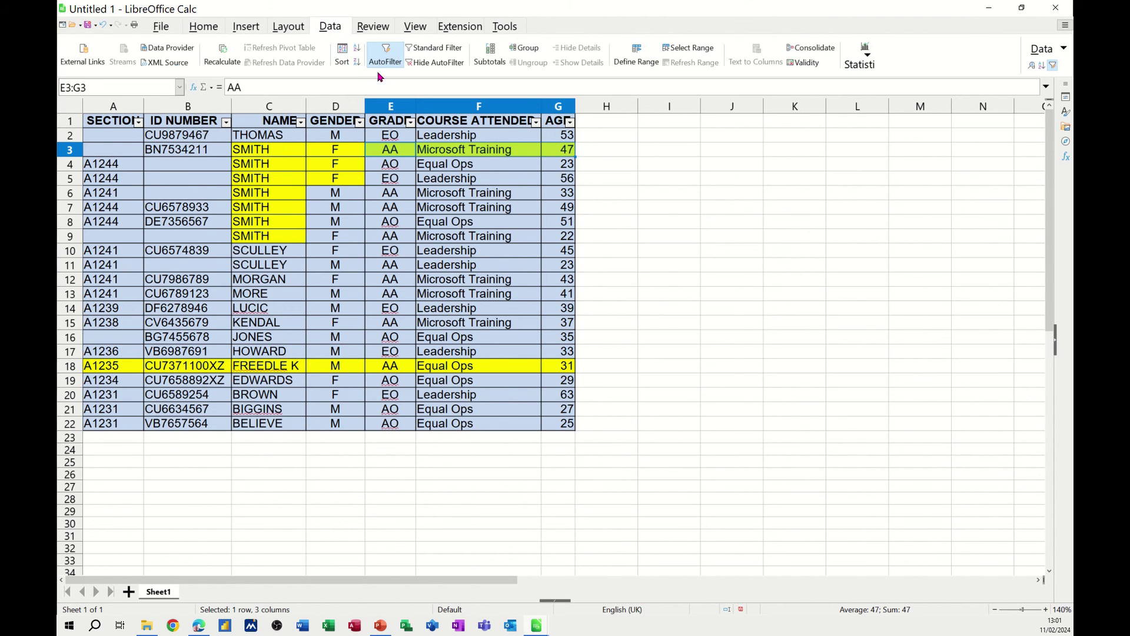
Step: Switch off AutoFilter to remove the header dropdowns, ending with cell E3 selected
left_click(390, 192)
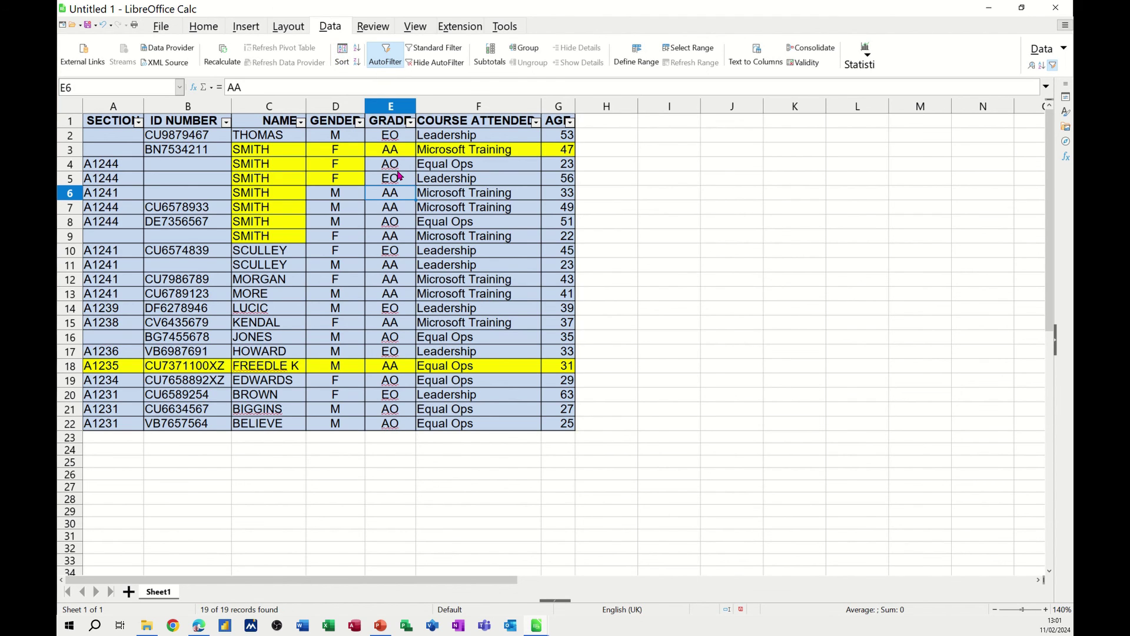
left_click(388, 59)
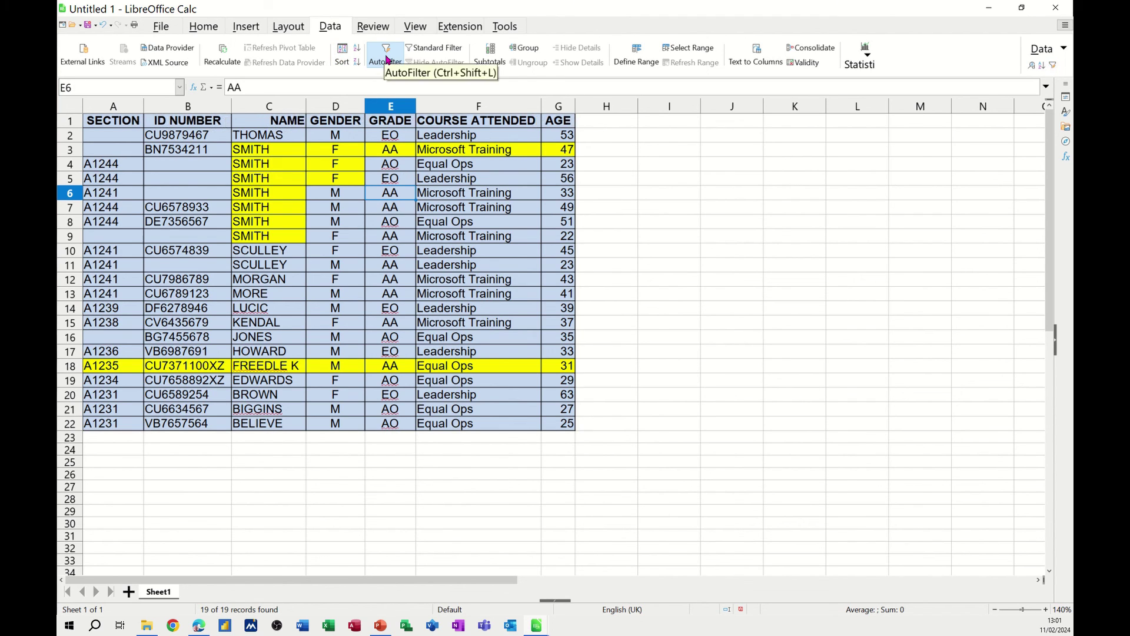
left_click(391, 154)
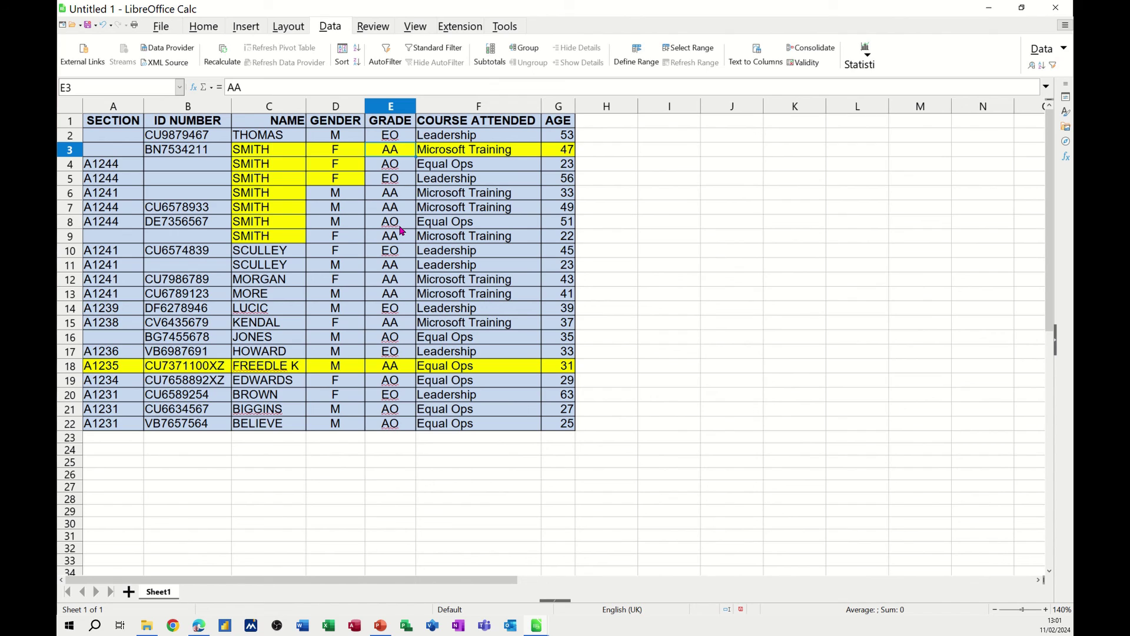